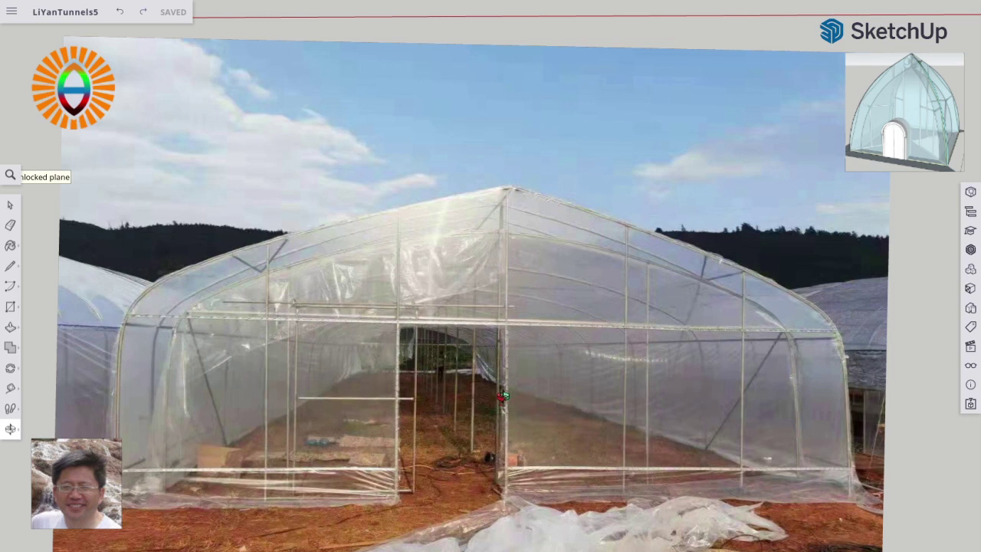
Examine the reference photo of the plastic-covered tunnel greenhouse, including its frame, peaked roof and doorway.
scroll(502, 396, "down", 3)
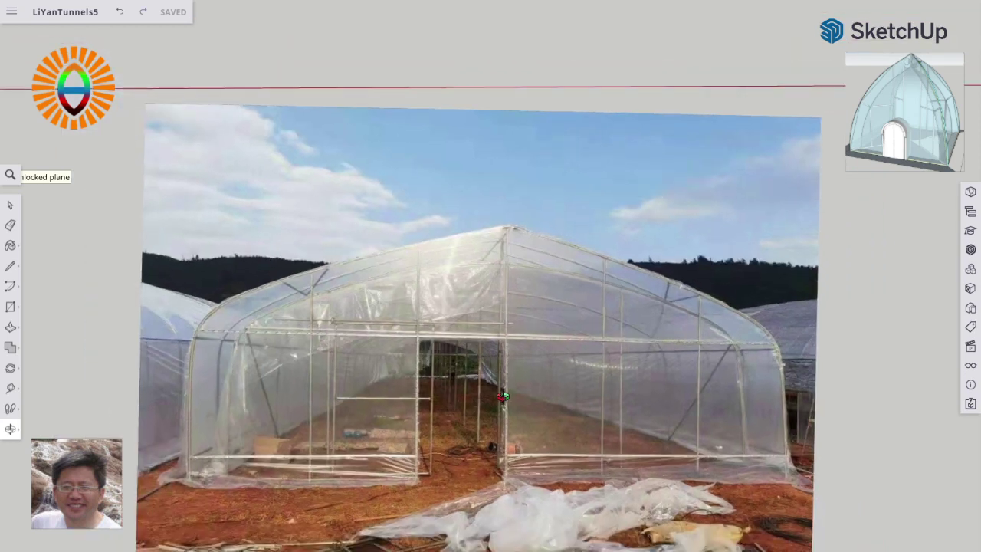
scroll(502, 396, "up", 2)
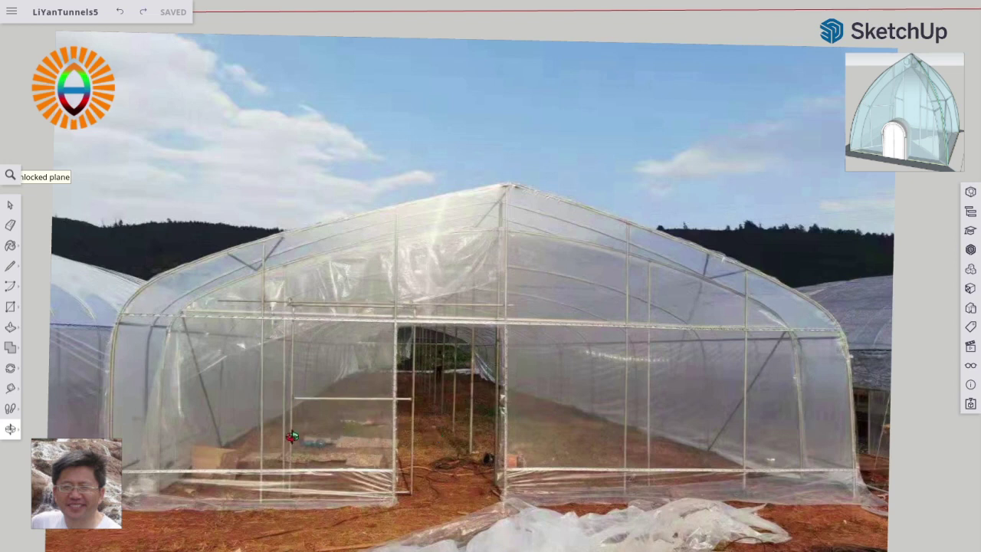
scroll(292, 436, "down", 2)
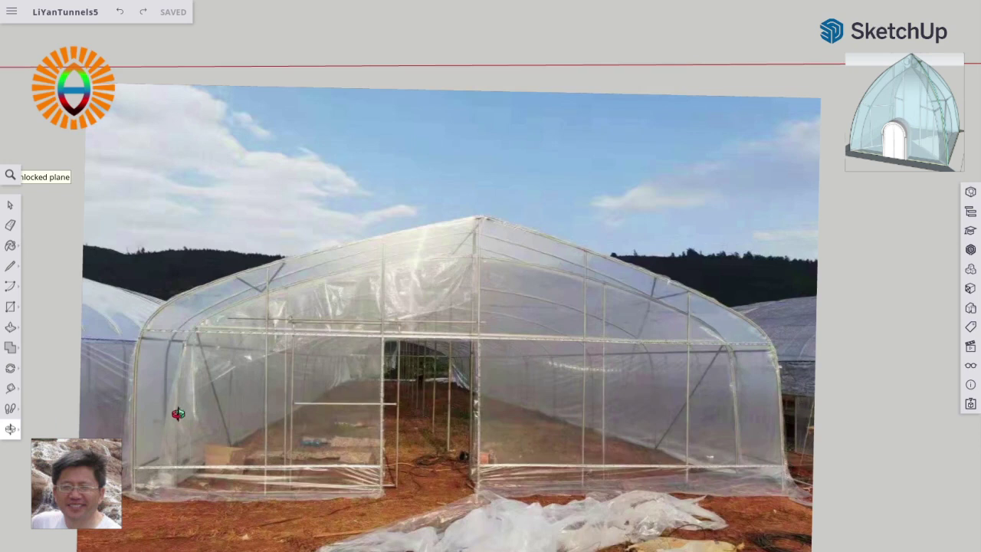
scroll(177, 393, "down", 2)
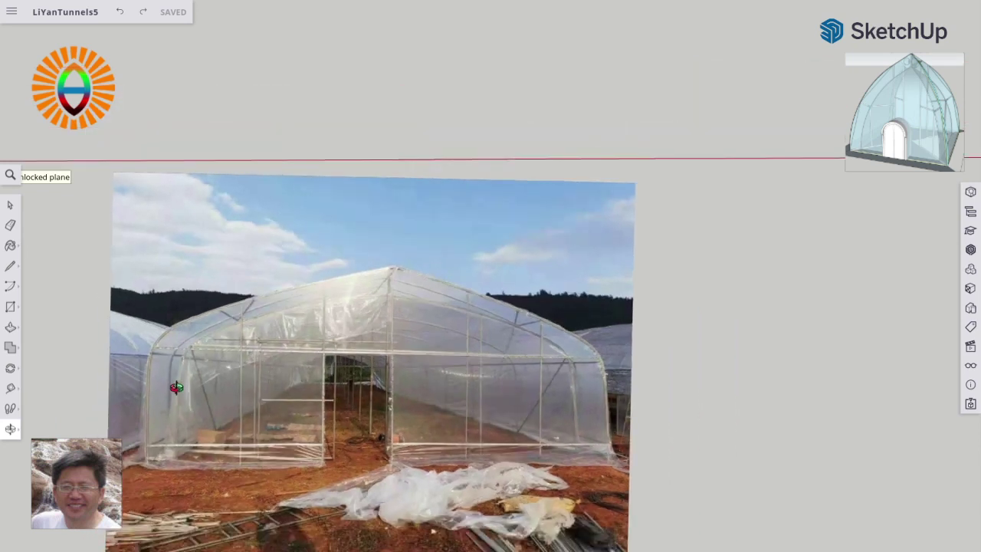
scroll(177, 387, "down", 5)
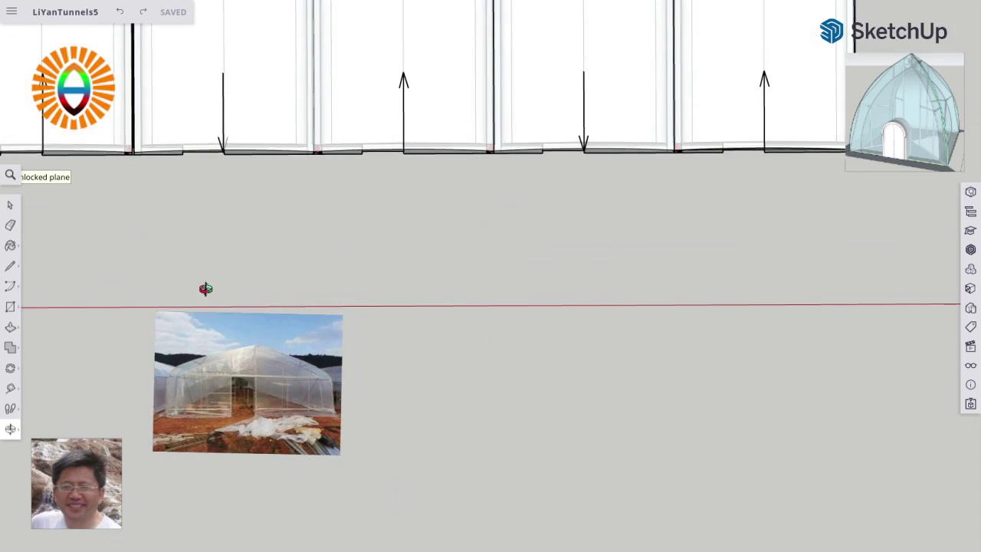
scroll(249, 169, "down", 1)
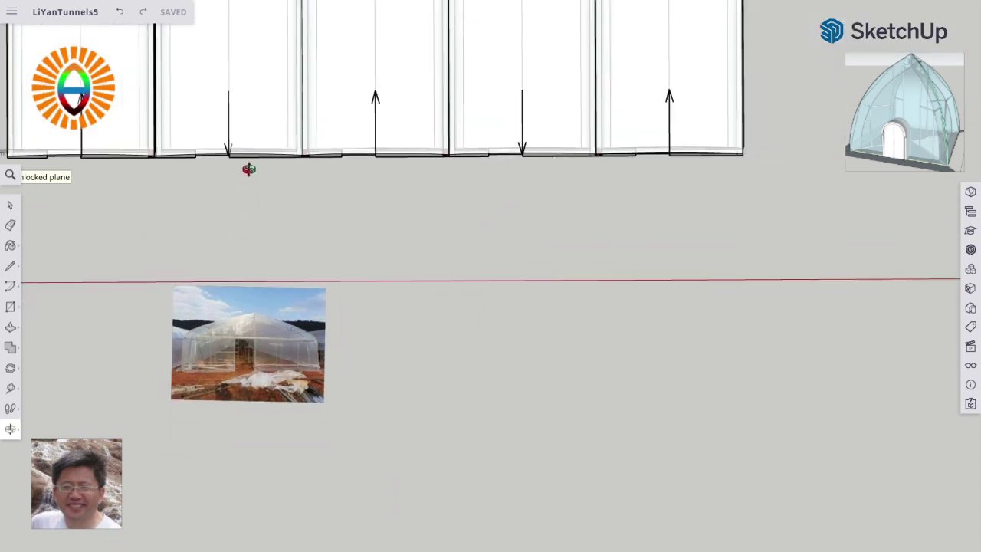
Inspect the connected tunnel greenhouse model from several angles, covering the end walls with doorways, the panelled side wall and the arched roofs with arrows.
mouse_move(243, 182)
middle_mouse_down()
mouse_move(252, 103)
mouse_move(234, 170)
mouse_move(258, 99)
mouse_move(293, 281)
mouse_move(334, 164)
mouse_move(350, 252)
mouse_move(361, 138)
mouse_move(379, 352)
mouse_move(390, 265)
mouse_move(349, 207)
middle_mouse_up()
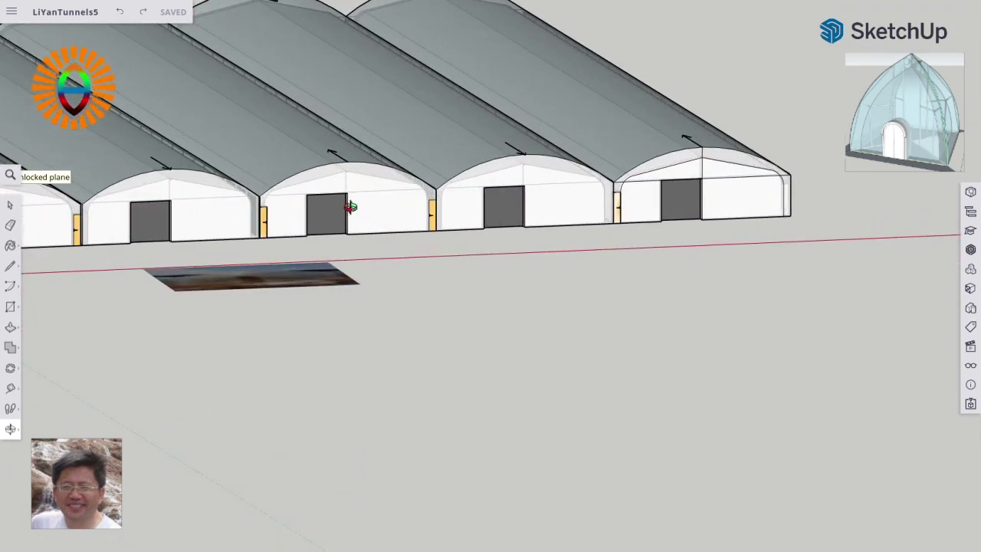
mouse_move(727, 249)
middle_mouse_down()
mouse_move(653, 257)
mouse_move(636, 248)
mouse_move(631, 223)
middle_mouse_up()
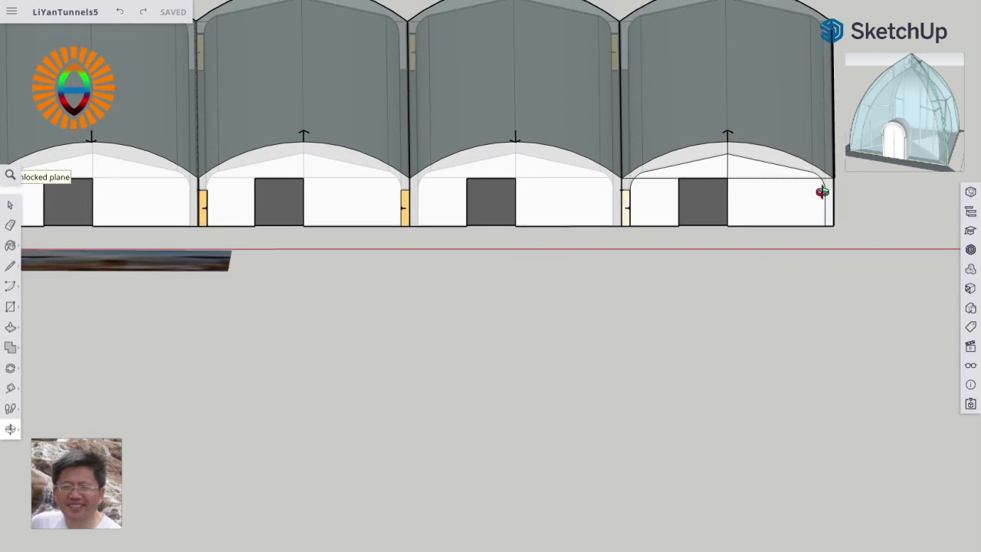
scroll(718, 171, "up", 2)
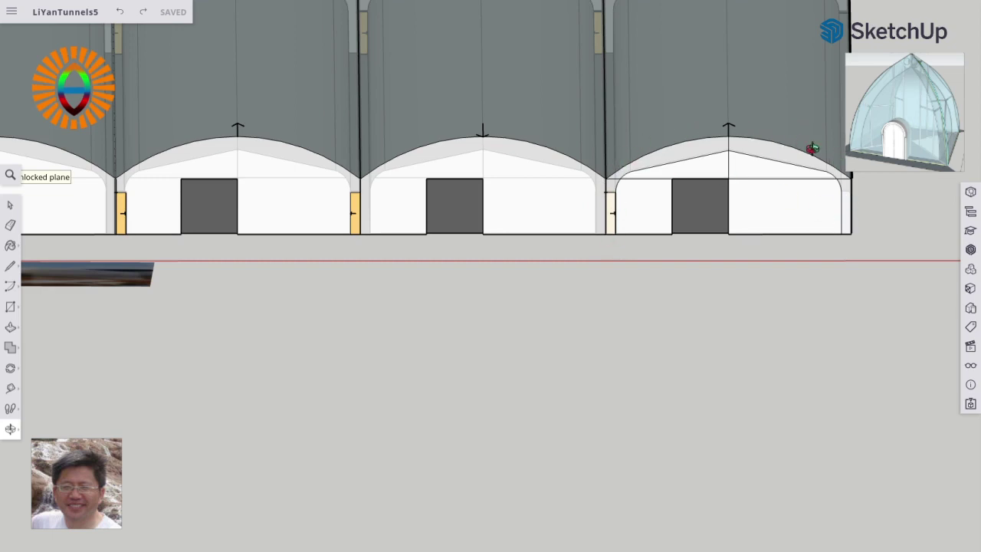
scroll(715, 162, "up", 1)
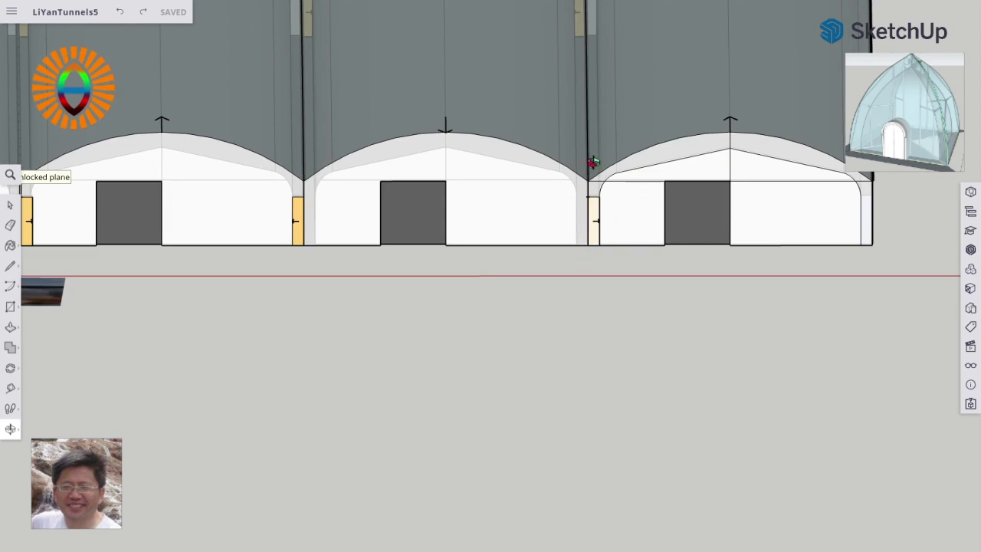
middle_click_drag(774, 158, 777, 102)
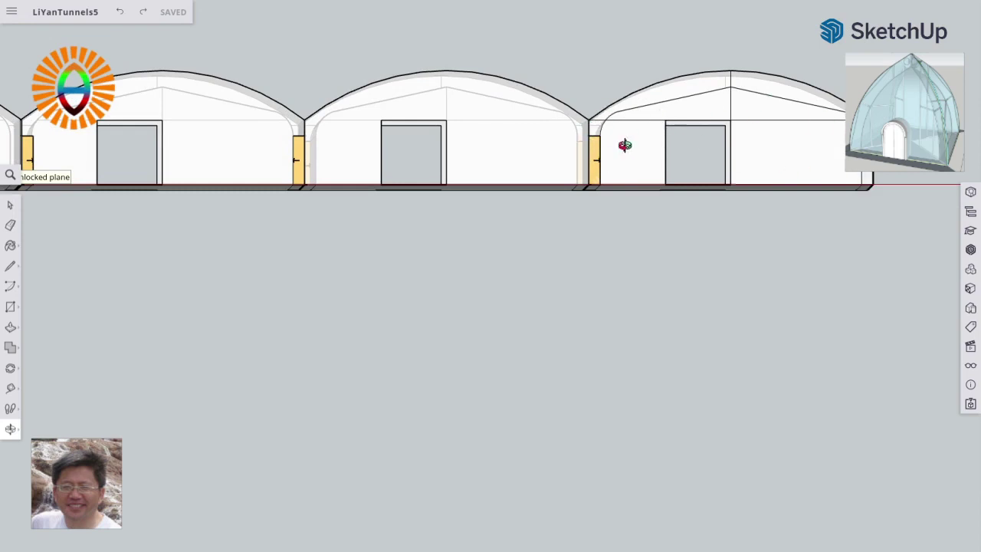
middle_click_drag(871, 142, 617, 189)
middle_click_drag(403, 217, 271, 245)
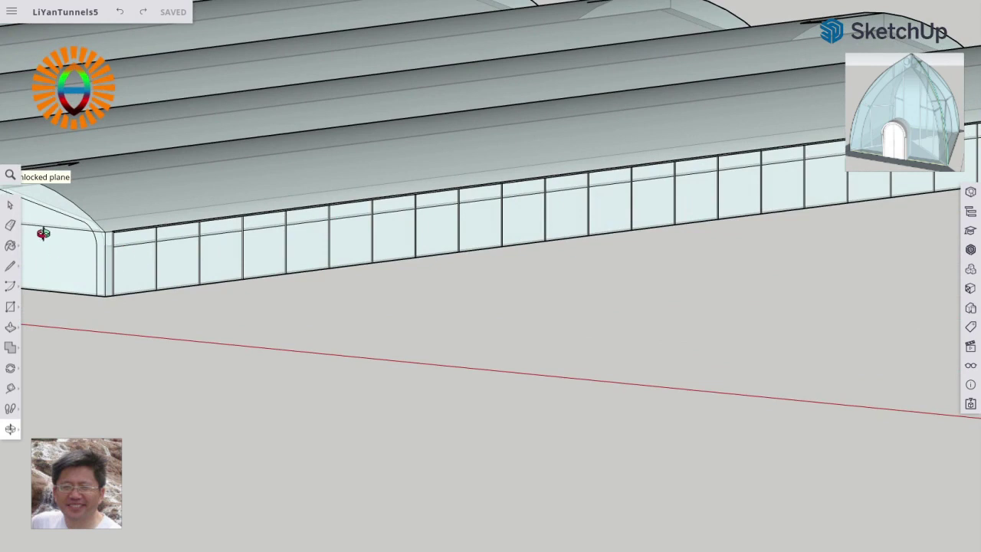
left_click_drag(61, 234, 204, 246)
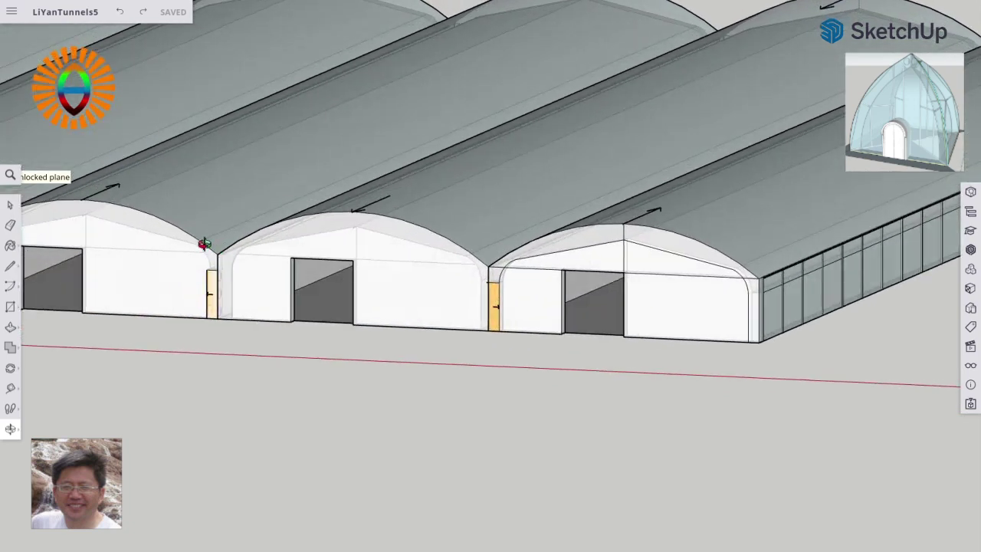
left_click_drag(321, 187, 312, 204)
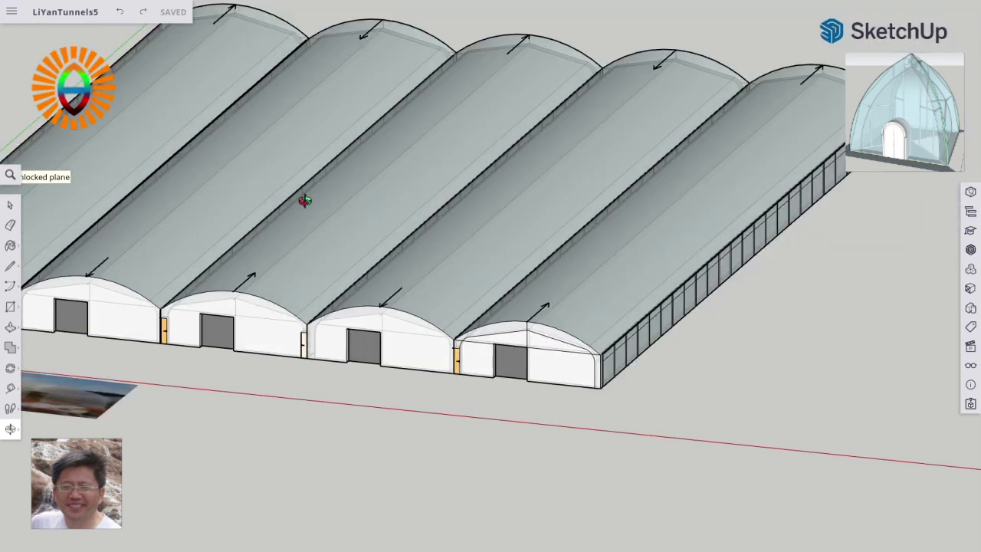
scroll(304, 199, "up", 3)
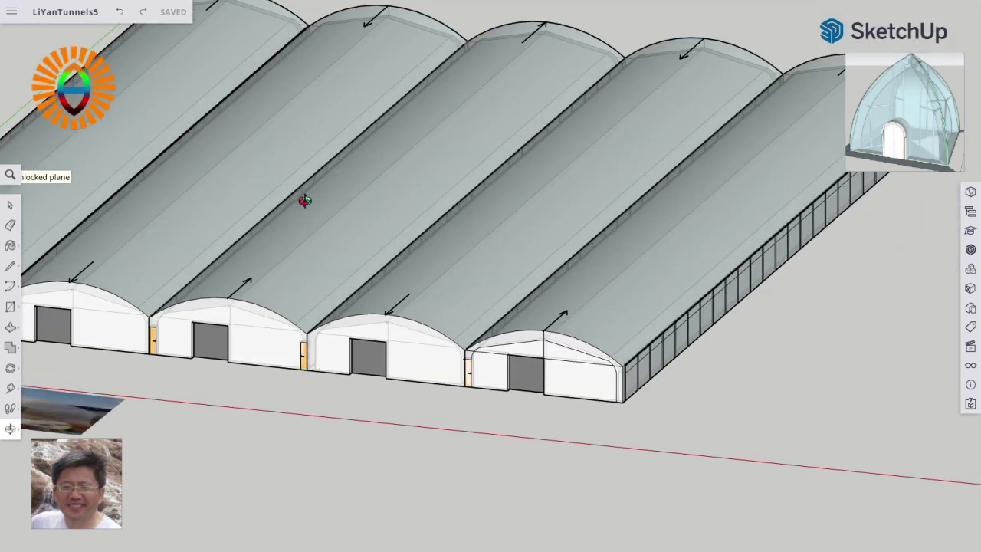
scroll(304, 199, "down", 2)
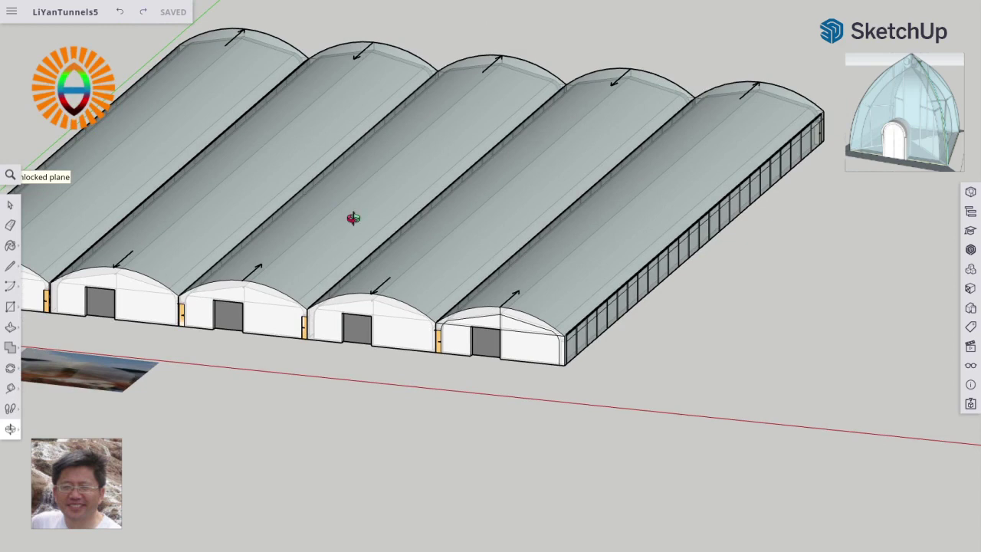
Switch to the USPTO patent document in the browser, show it full screen and go to its first page.
key("F11")
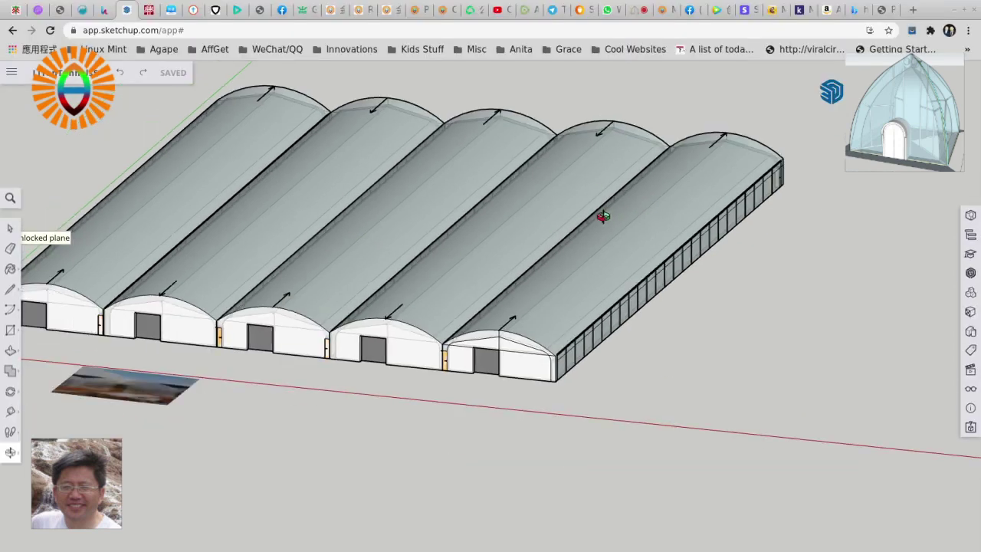
left_click(884, 10)
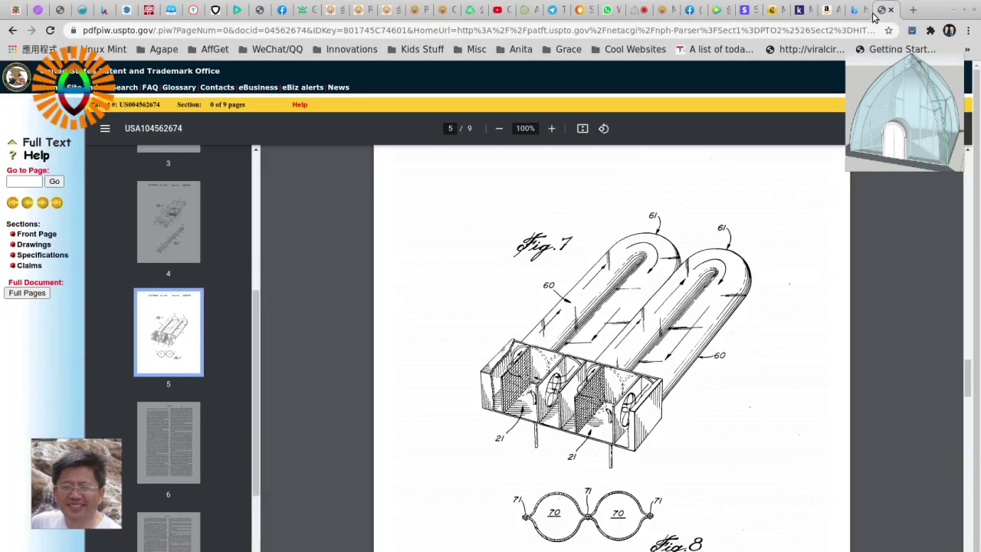
key("F11")
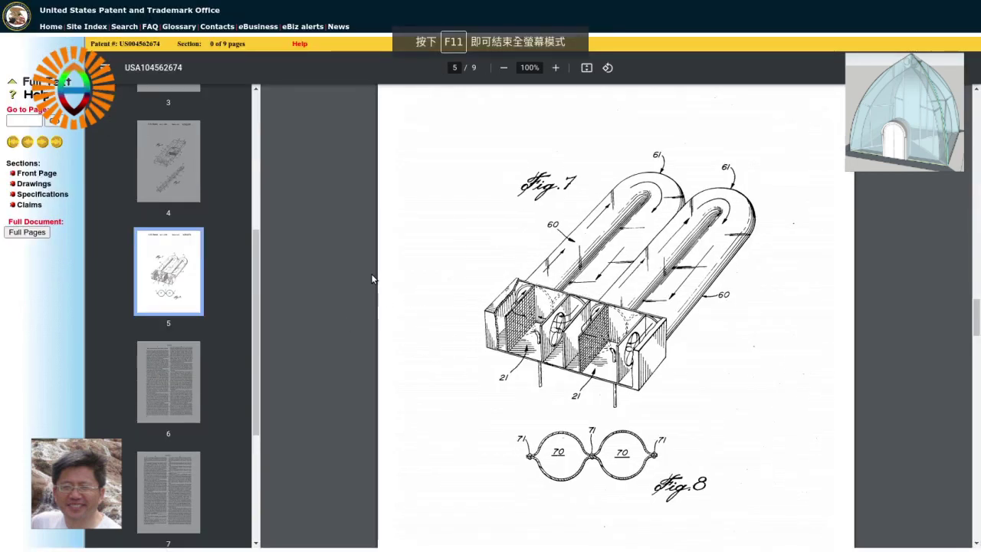
scroll(320, 165, "up", 3)
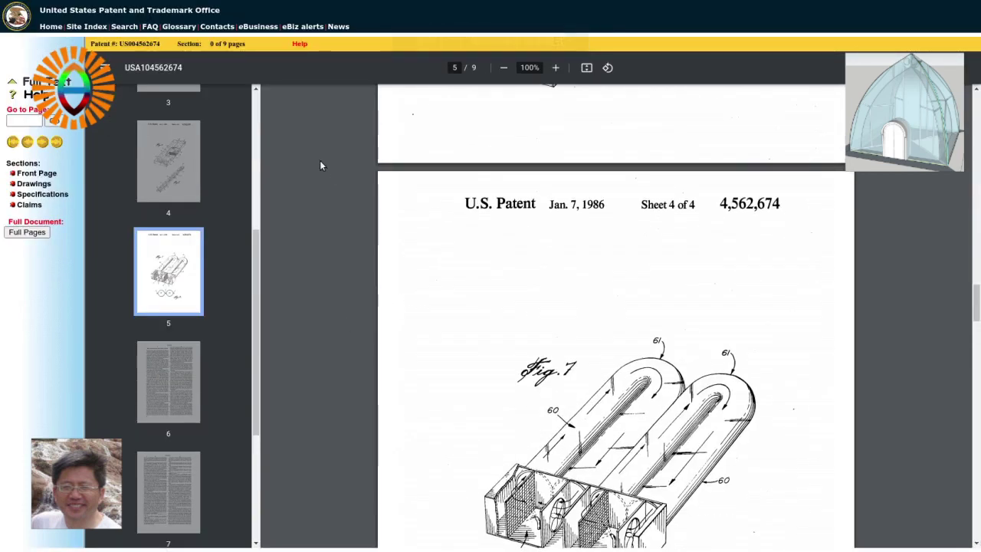
scroll(177, 162, "up", 5)
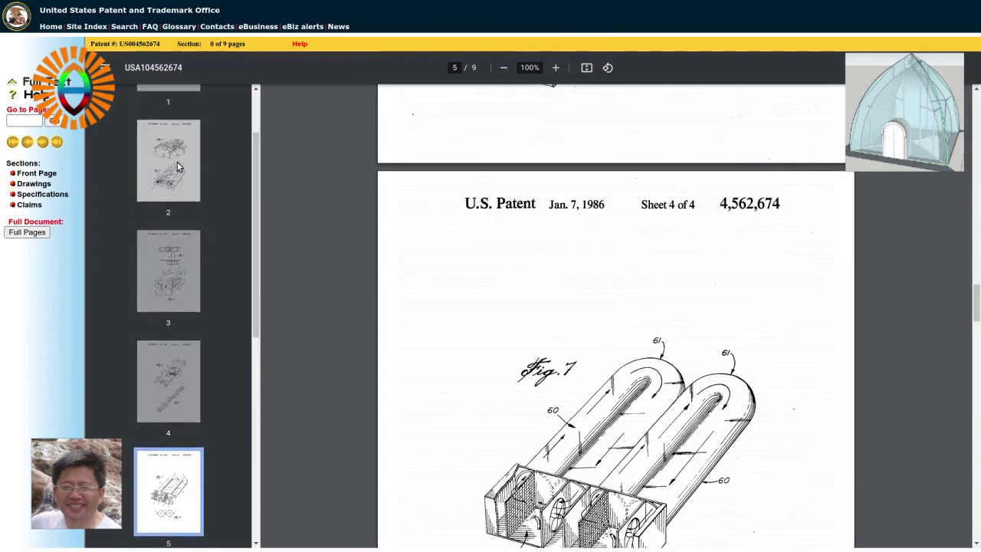
scroll(177, 161, "up", 2)
left_click(177, 159)
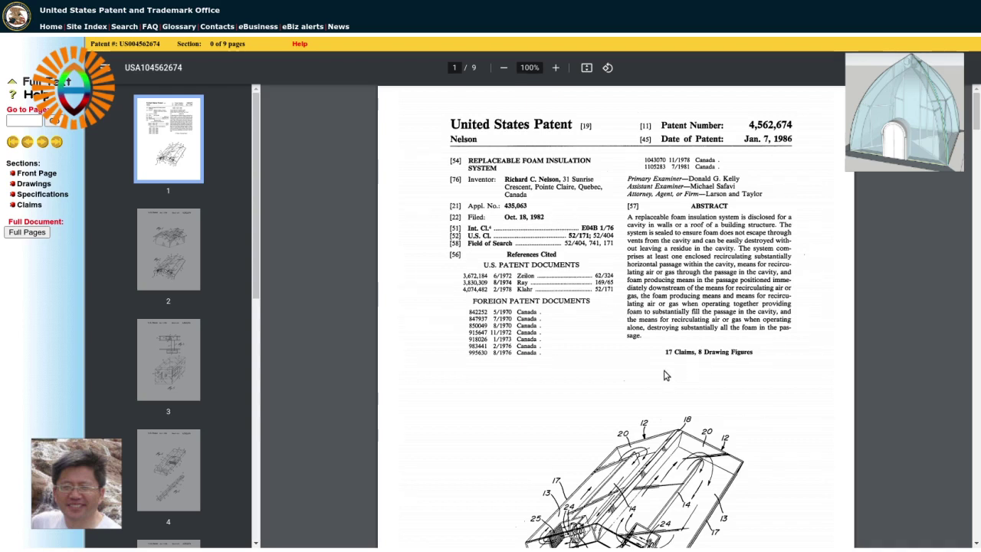
Examine the foam insulation patent's front-page abstract and drawing, and the roof passage layouts in Fig. 1 and Fig. 2.
scroll(661, 435, "down", 3)
scroll(770, 259, "up", 2)
scroll(625, 326, "down", 2)
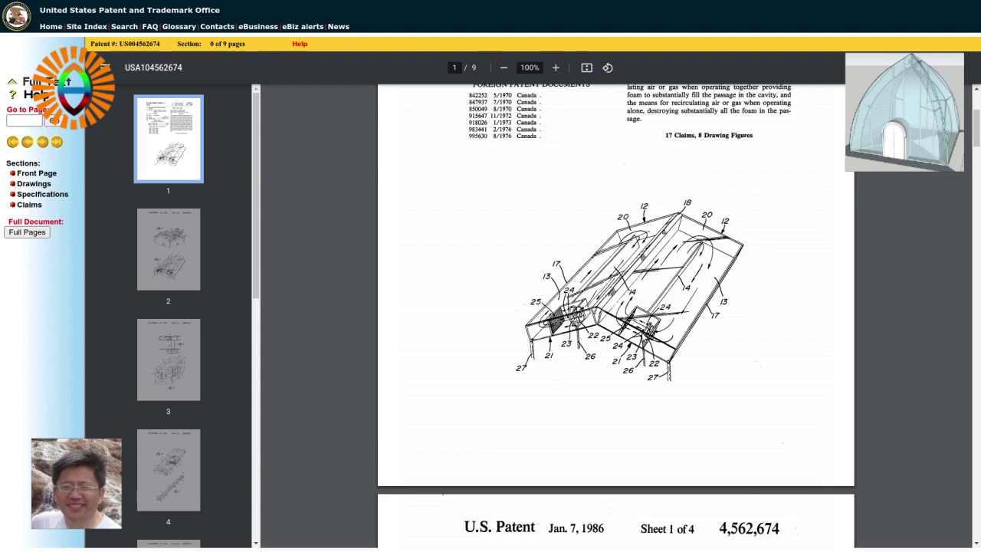
scroll(636, 356, "up", 1)
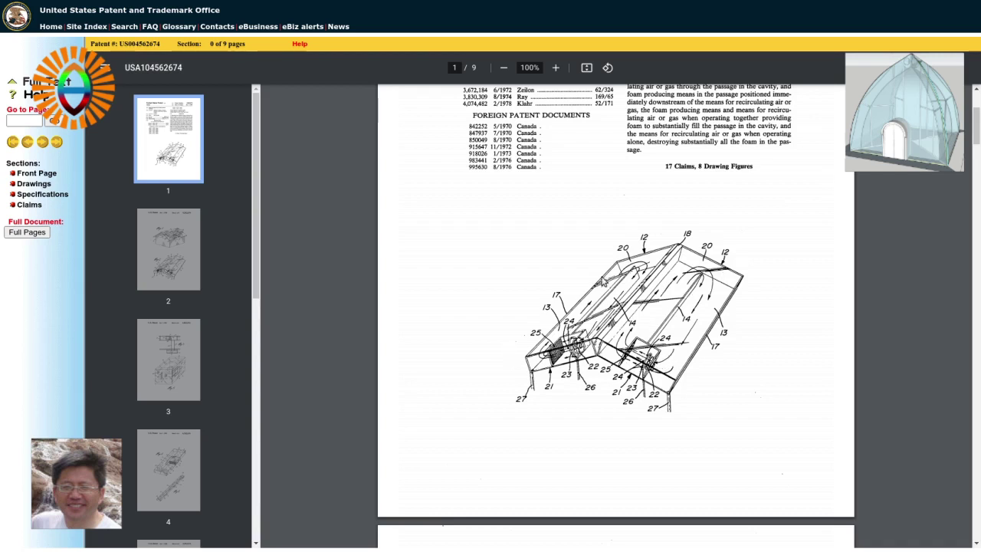
scroll(663, 334, "down", 3)
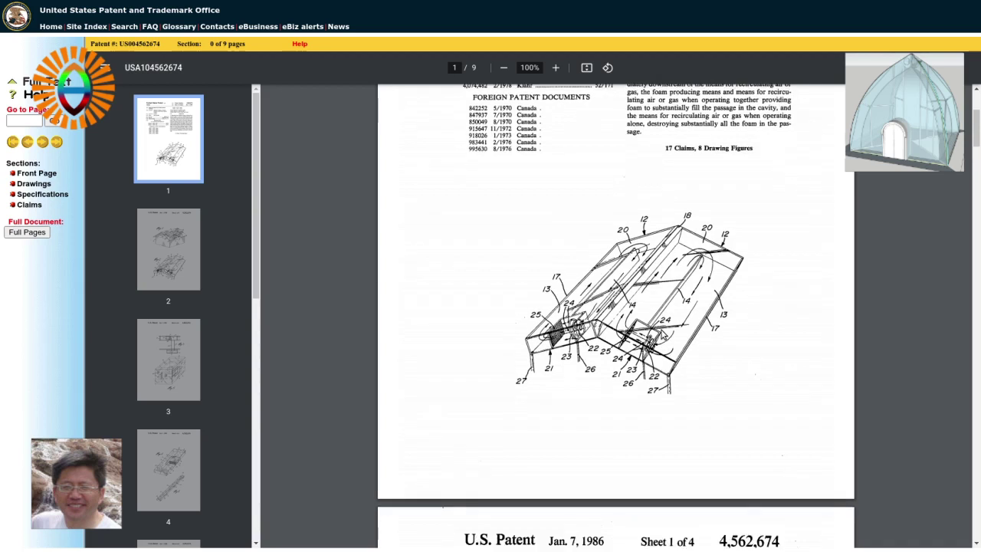
scroll(664, 334, "down", 5)
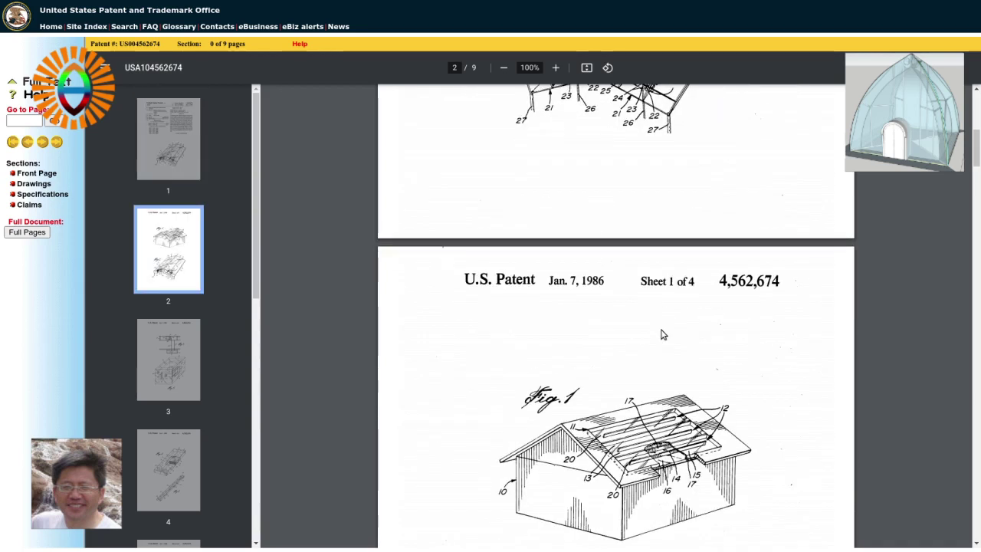
scroll(664, 335, "down", 5)
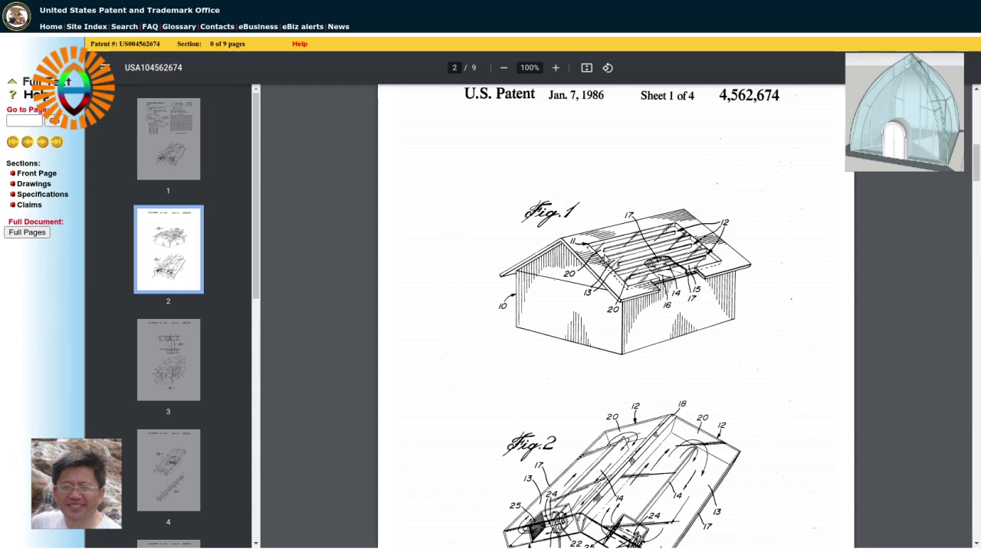
scroll(616, 316, "down", 3)
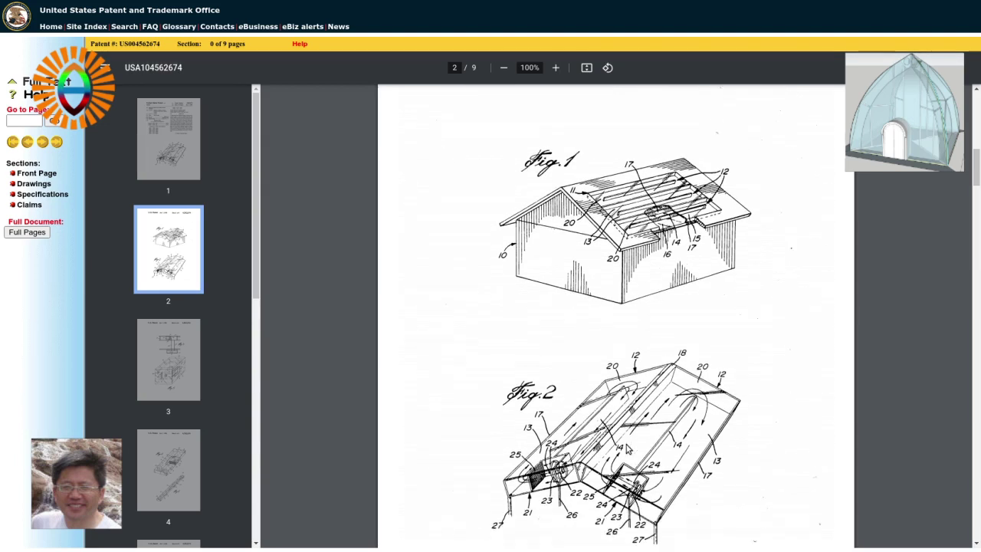
scroll(636, 418, "down", 9)
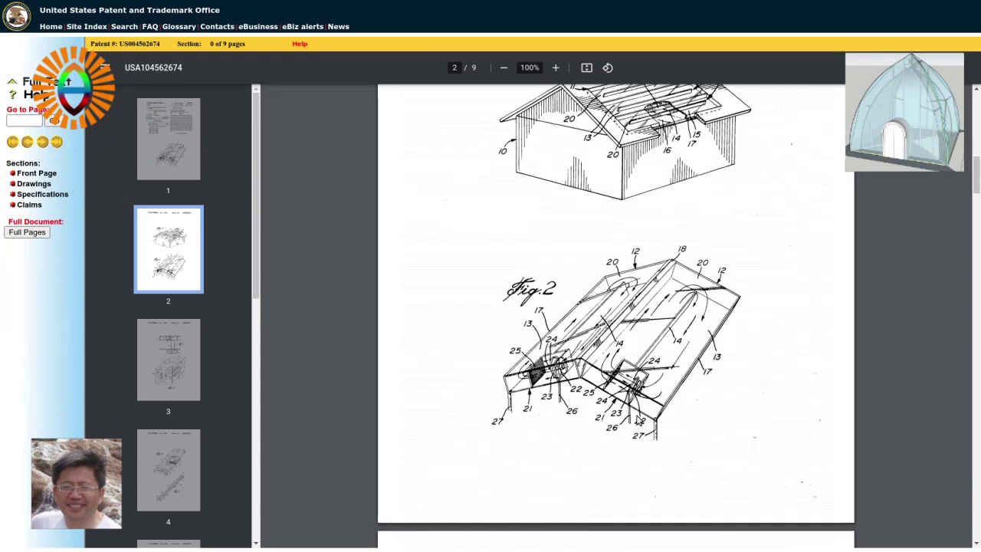
Review patent Figs. 3 and 6 on page 3 and the recirculating passage designs in Figs. 4 and 5 on page 4.
scroll(637, 417, "down", 5)
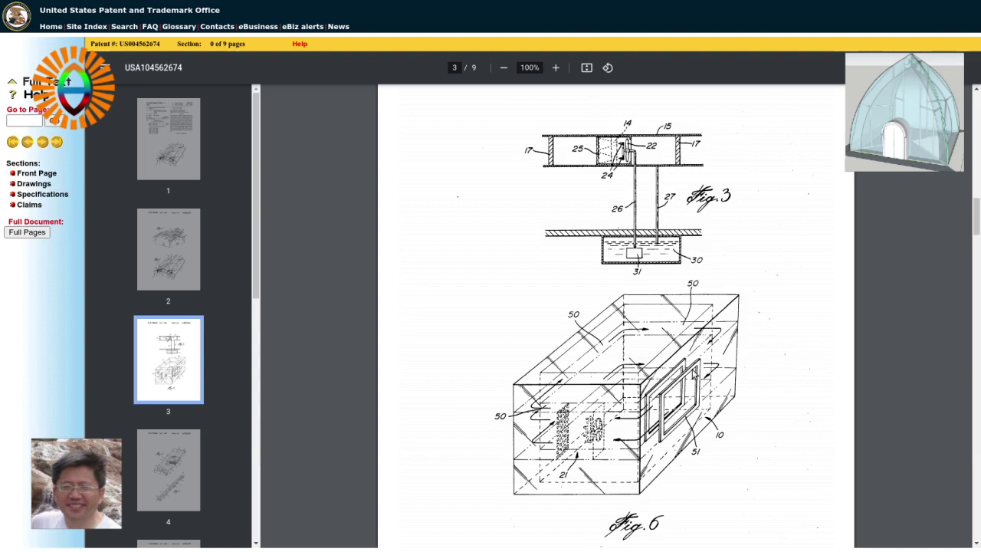
scroll(695, 374, "down", 3)
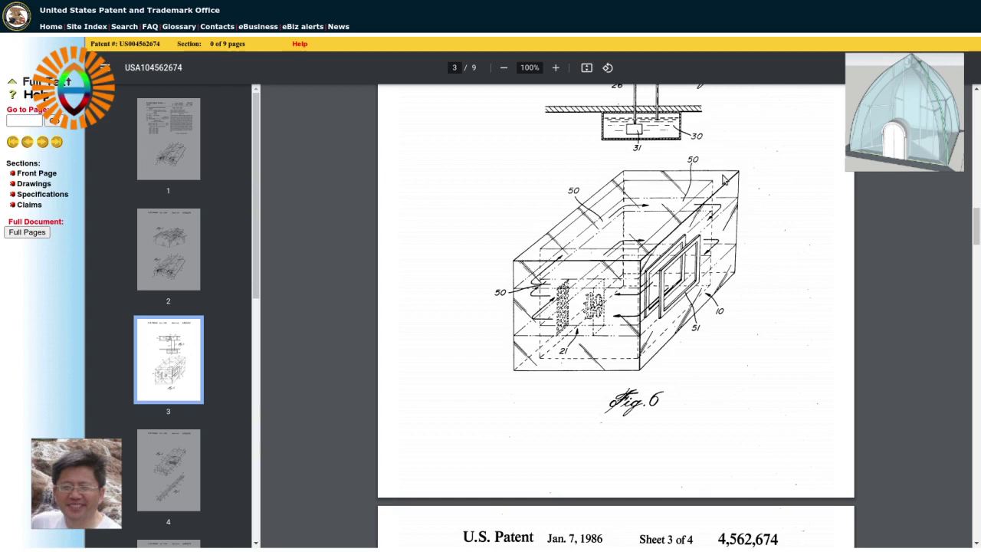
scroll(584, 410, "down", 4)
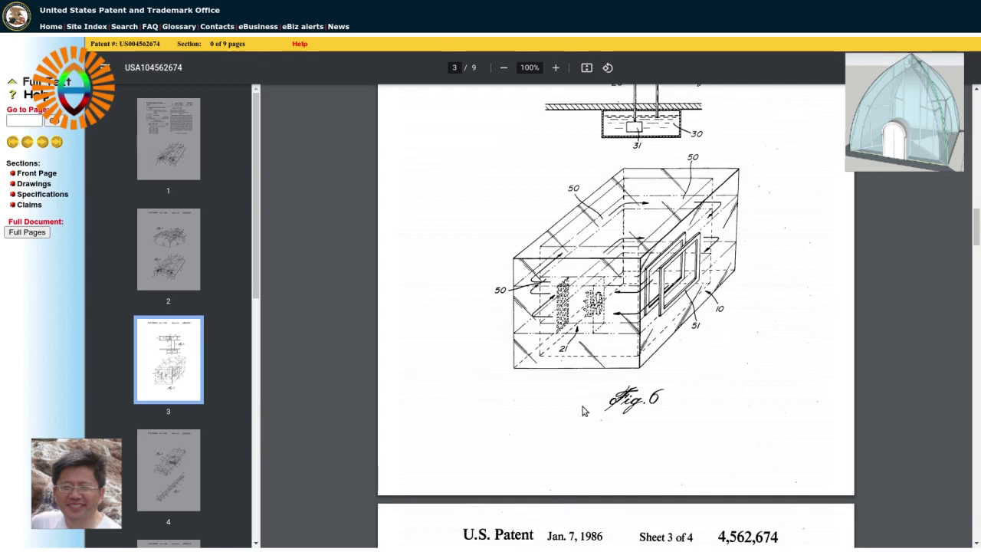
scroll(596, 396, "down", 3)
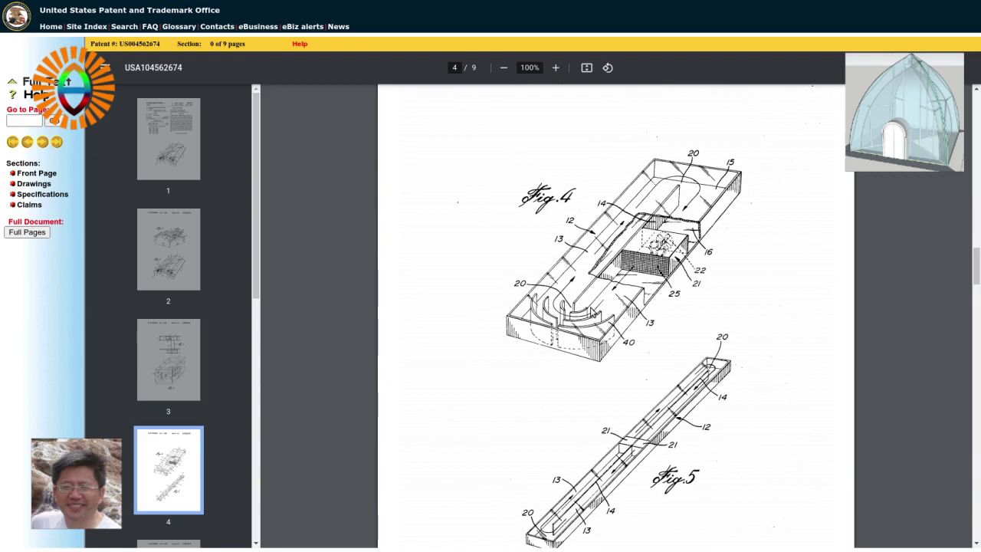
scroll(592, 307, "up", 1)
scroll(592, 307, "up", 2)
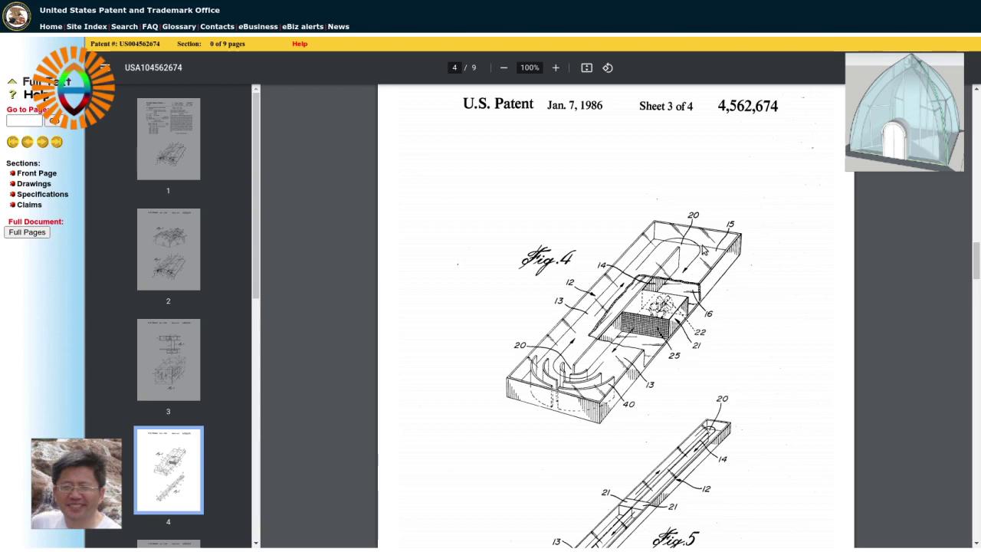
scroll(708, 481, "down", 2)
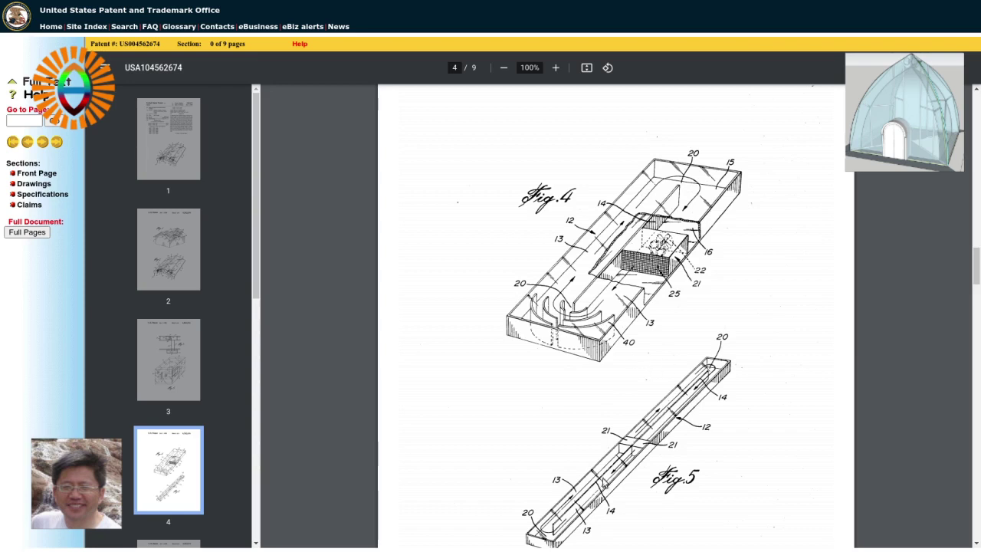
Review the rest of Fig. 5 on page 4 of the patent, and Figs. 7 and 8 on page 5.
scroll(606, 457, "down", 2)
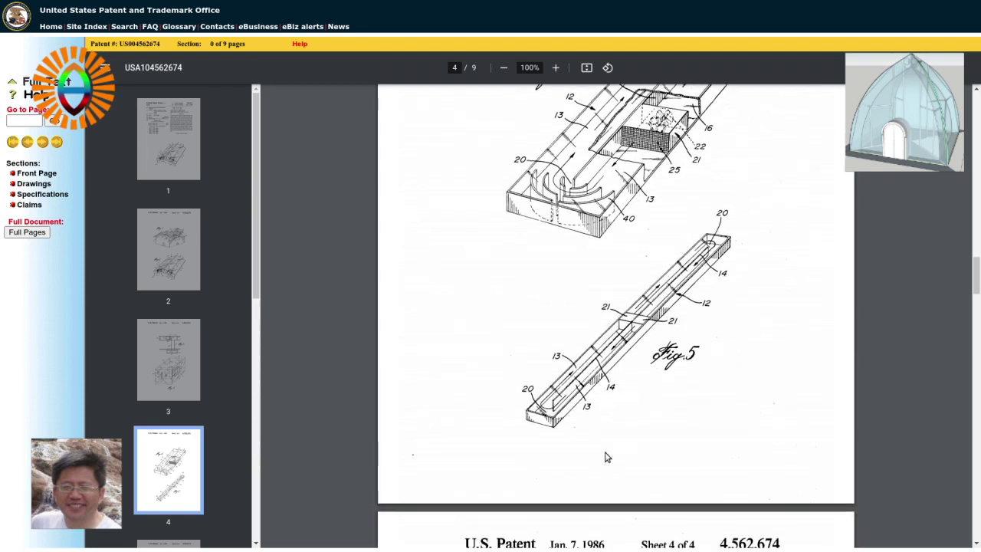
scroll(605, 456, "down", 2)
scroll(605, 456, "down", 3)
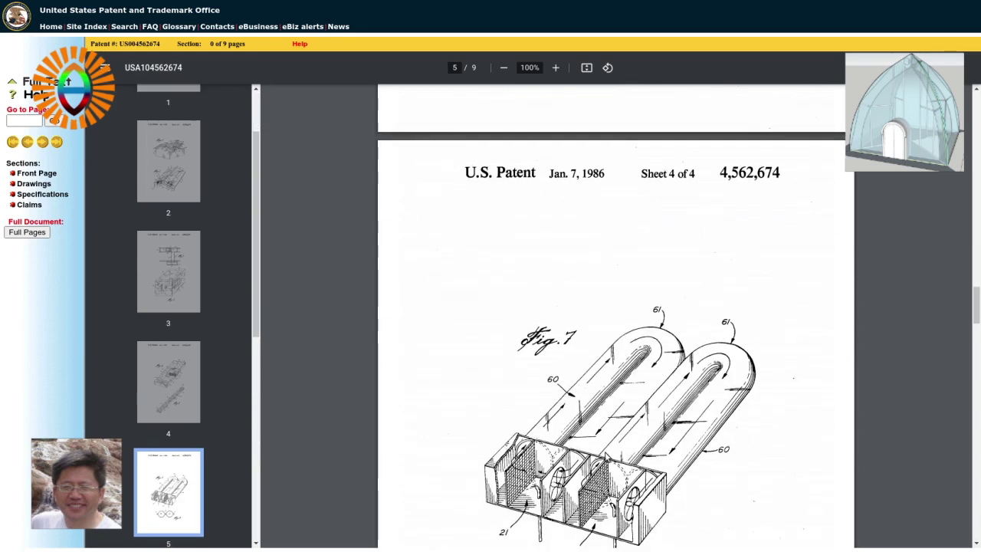
scroll(605, 456, "down", 1)
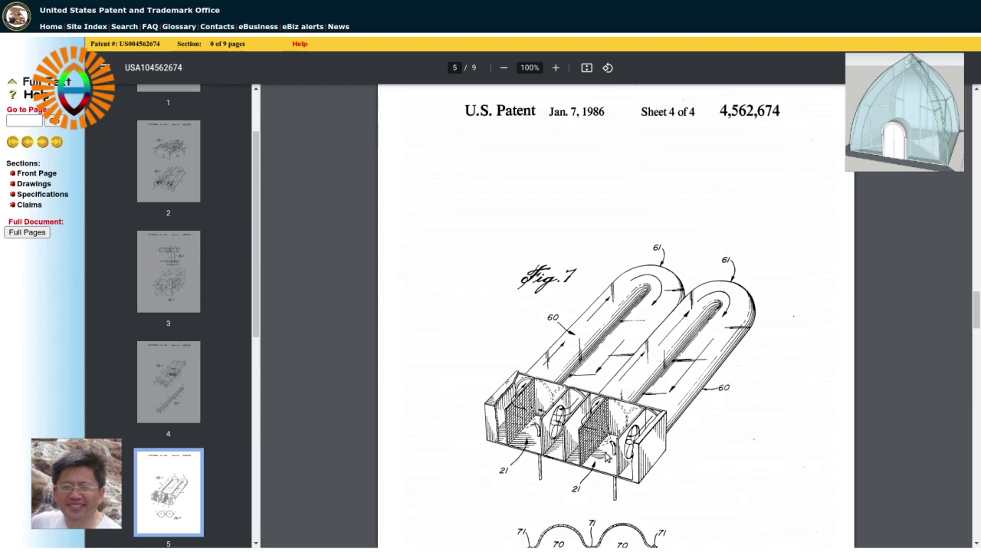
scroll(593, 433, "down", 1)
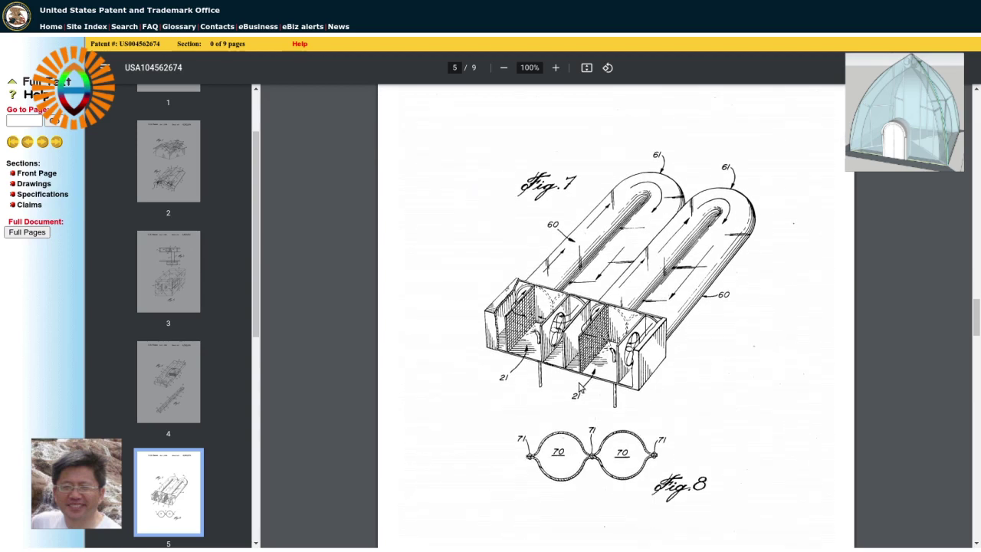
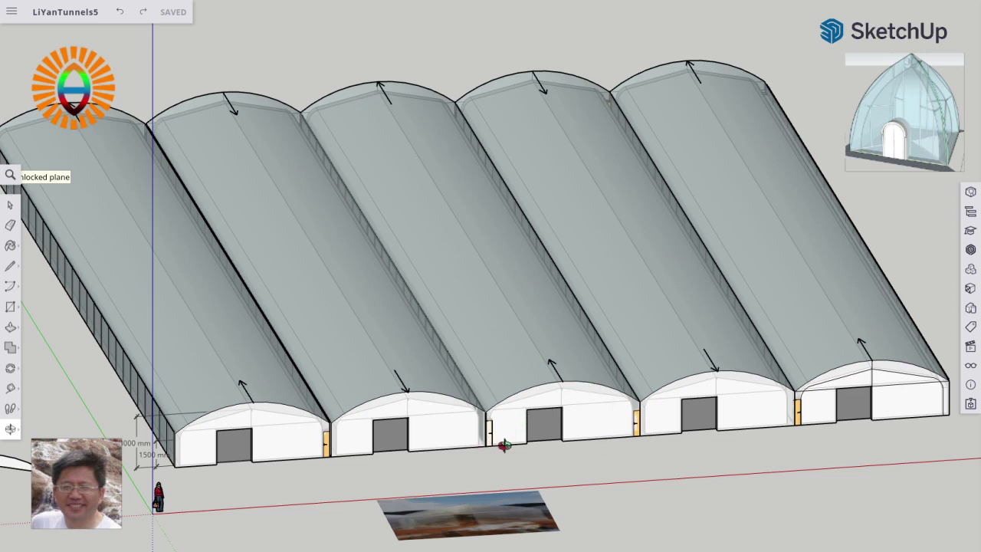
Inspect the five arched tunnel roofs with their alternating arrows and the yellow openings between the front end walls.
left_click_drag(488, 426, 460, 525)
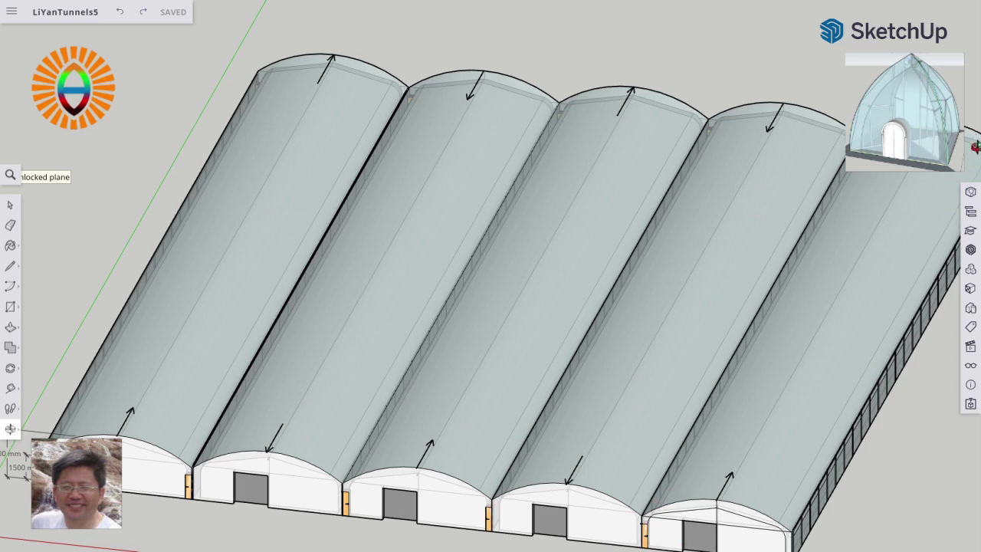
left_click_drag(962, 147, 973, 131)
left_click_drag(871, 252, 941, 192)
mouse_move(966, 160)
left_mouse_down()
mouse_move(975, 146)
mouse_move(921, 202)
mouse_move(962, 145)
left_mouse_up()
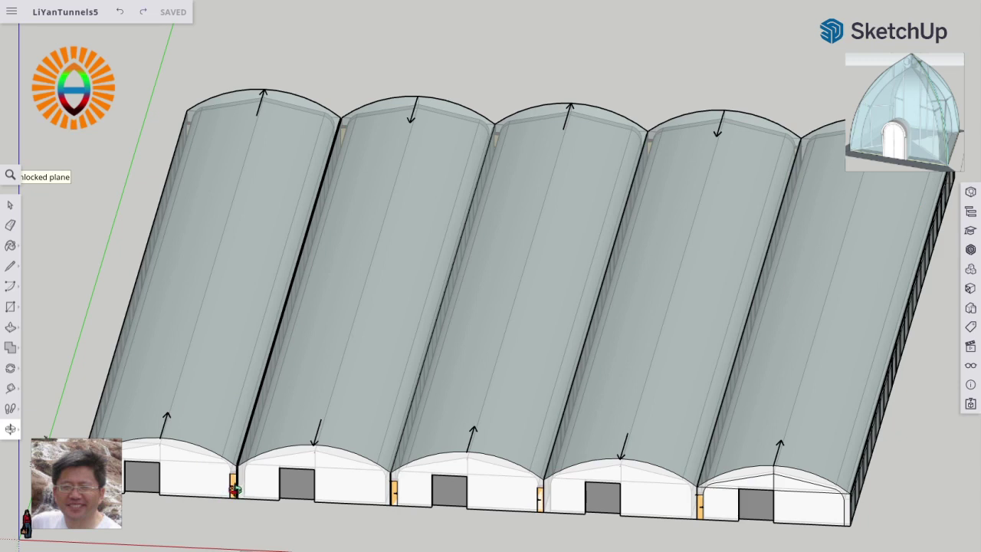
scroll(235, 490, "up", 5)
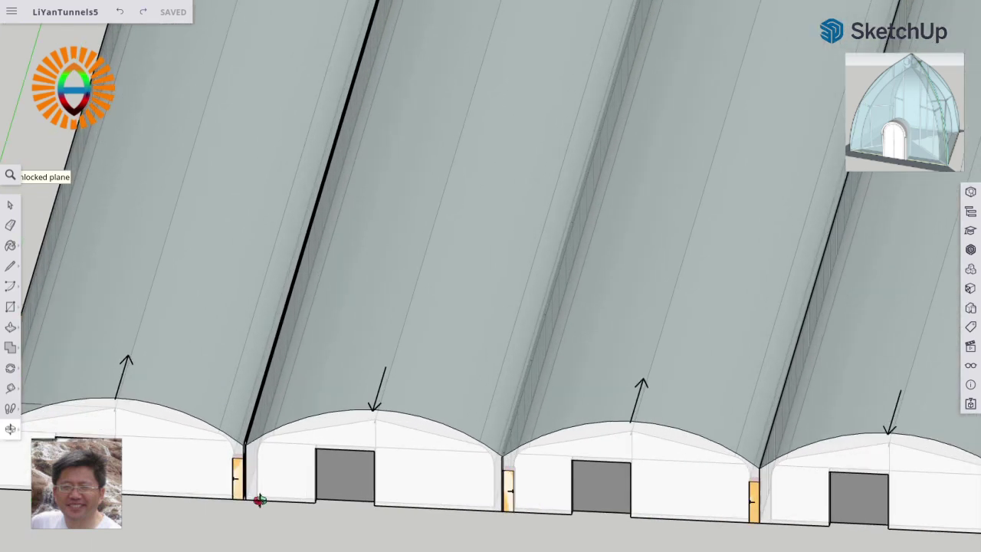
scroll(219, 438, "down", 3)
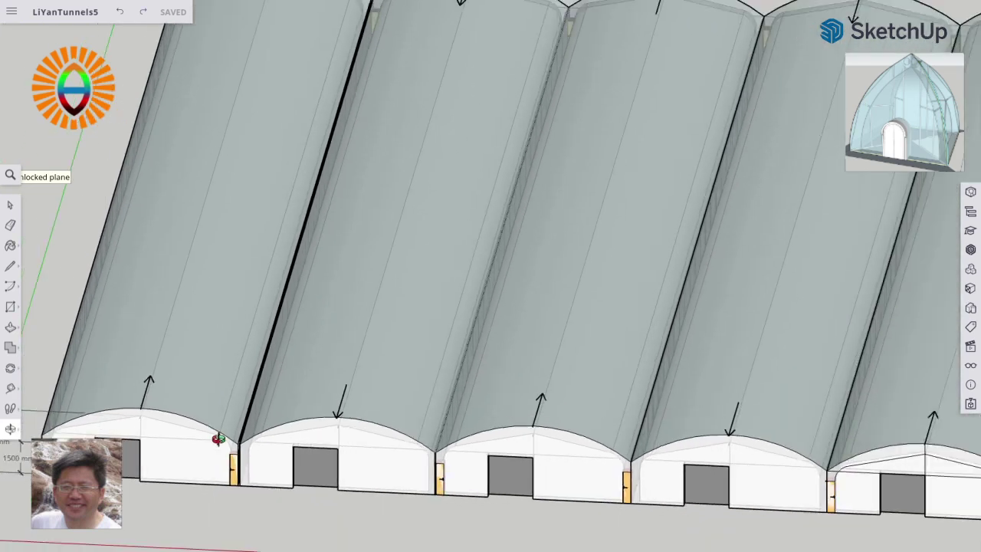
scroll(218, 439, "down", 2)
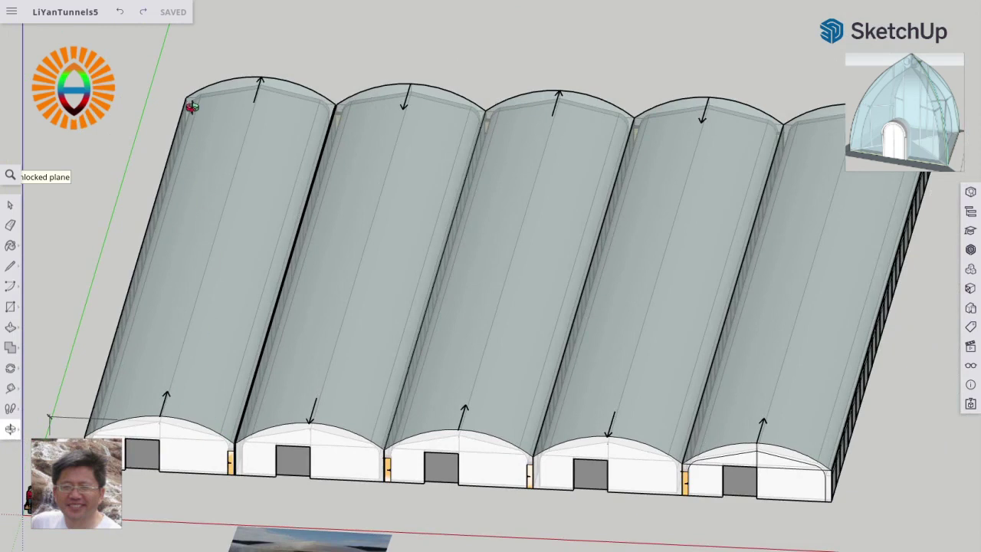
Examine the far-end corner of the first tunnel, where the outer panelled side wall meets the small passage beside the inner shell.
scroll(188, 111, "up", 4)
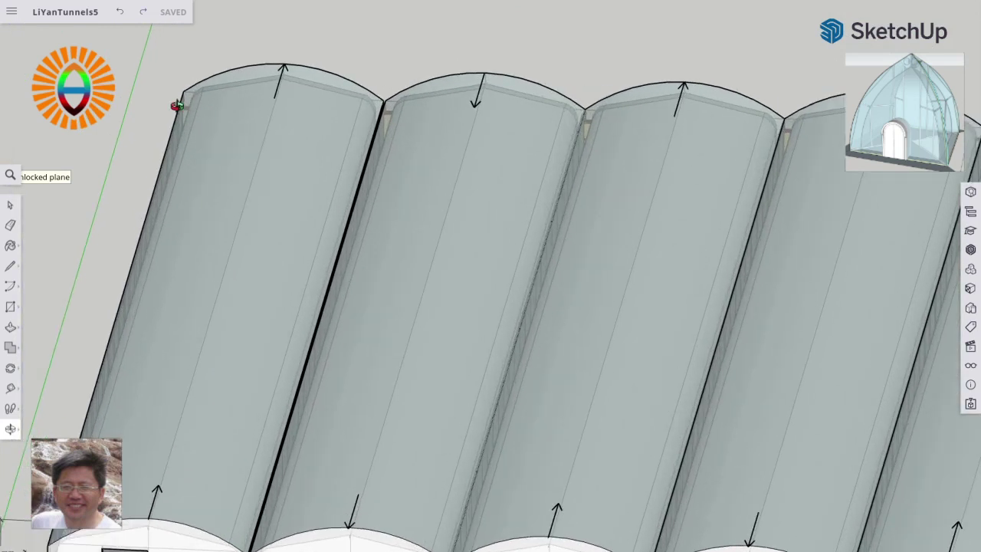
scroll(176, 105, "up", 3)
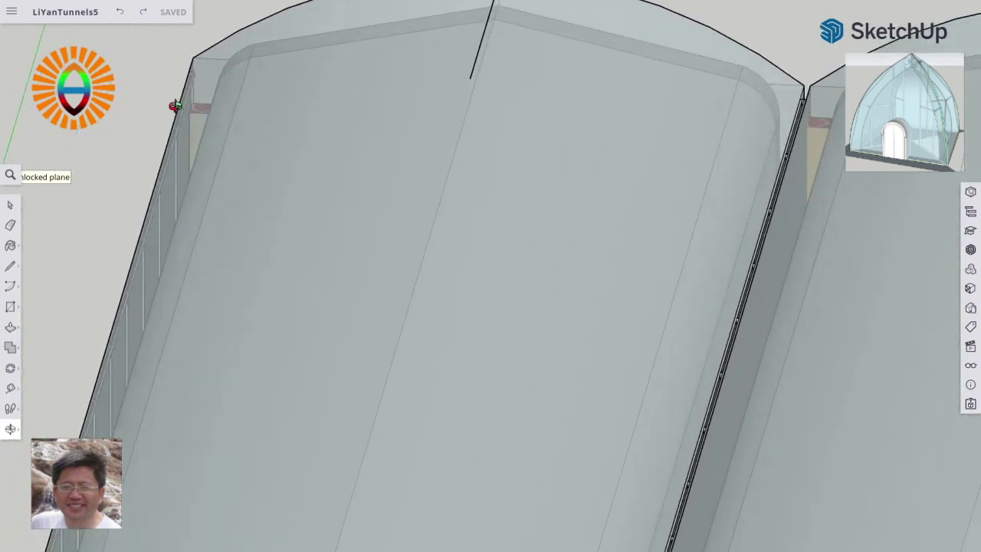
scroll(210, 120, "up", 2)
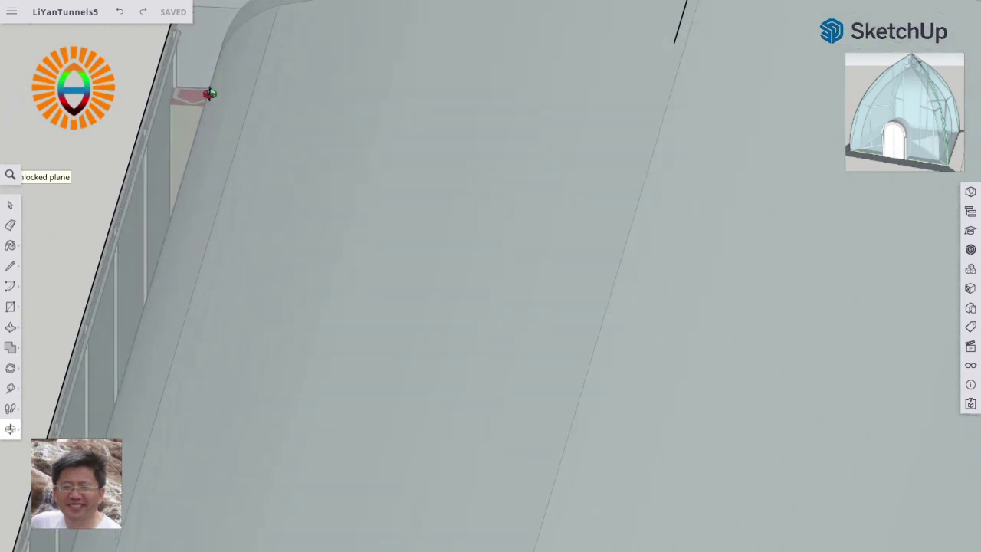
scroll(200, 102, "up", 2)
scroll(199, 101, "down", 4)
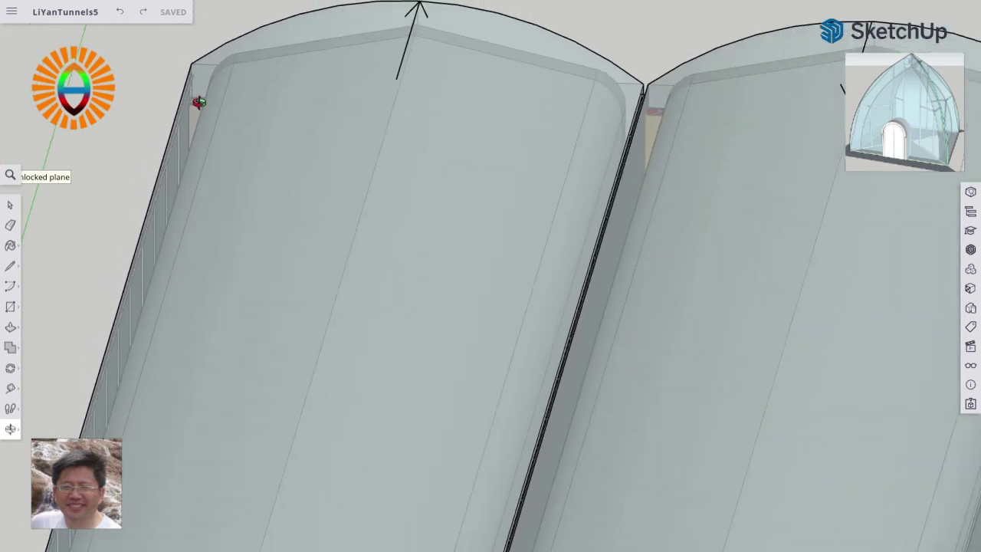
scroll(200, 102, "down", 2)
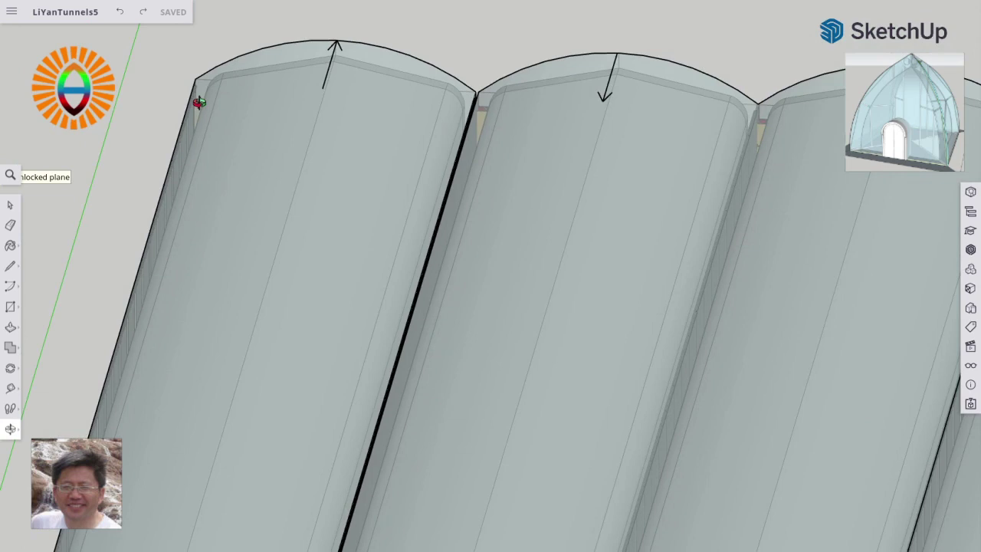
scroll(199, 102, "down", 2)
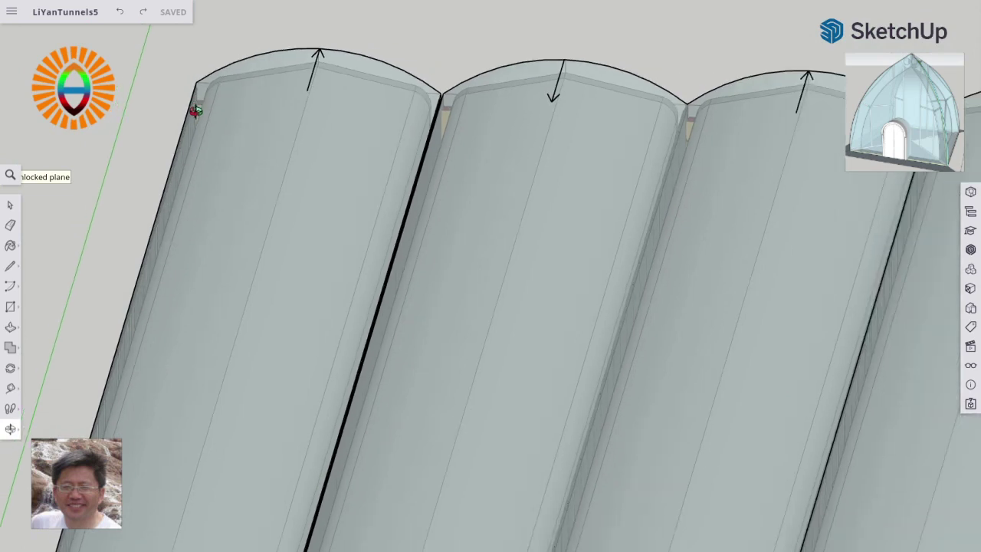
scroll(184, 144, "down", 2)
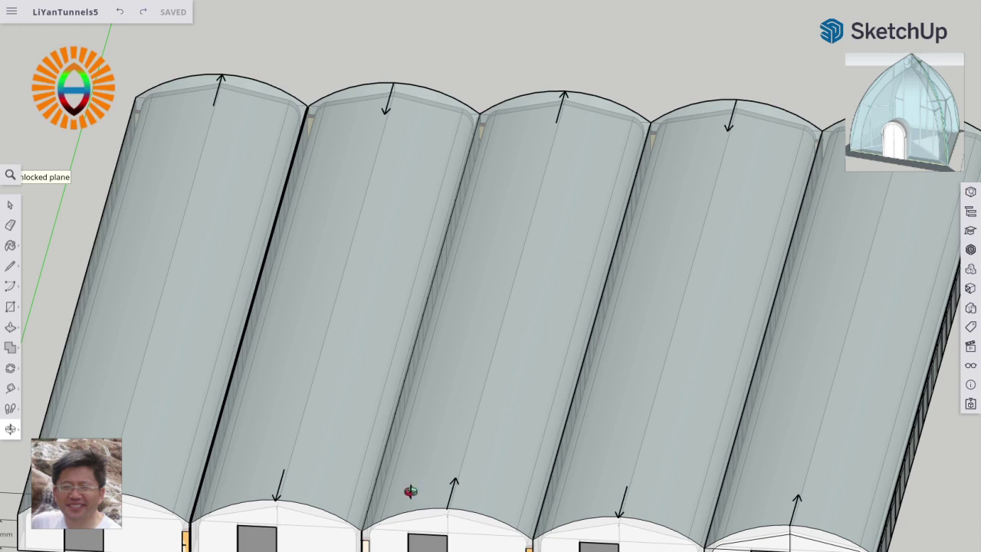
View the front end walls at ground level and examine the valley junction between the first and second tunnels.
left_click_drag(384, 516, 409, 447)
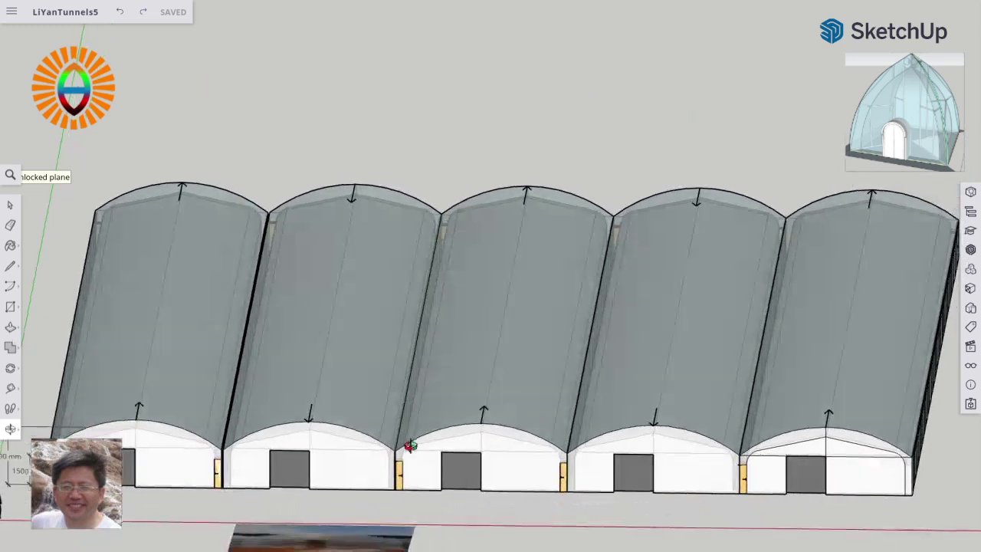
left_click_drag(472, 508, 481, 448)
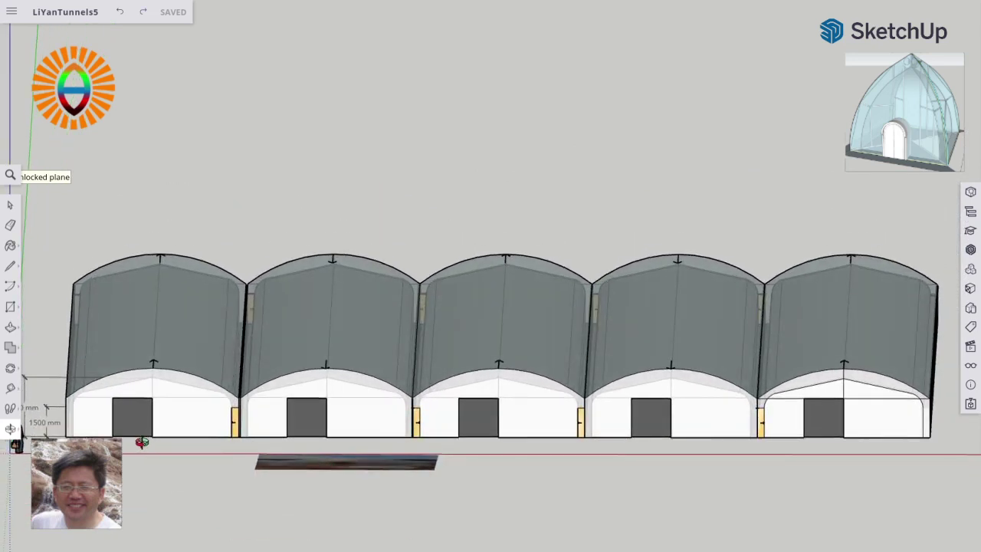
scroll(140, 439, "up", 3)
left_click_drag(222, 409, 217, 375)
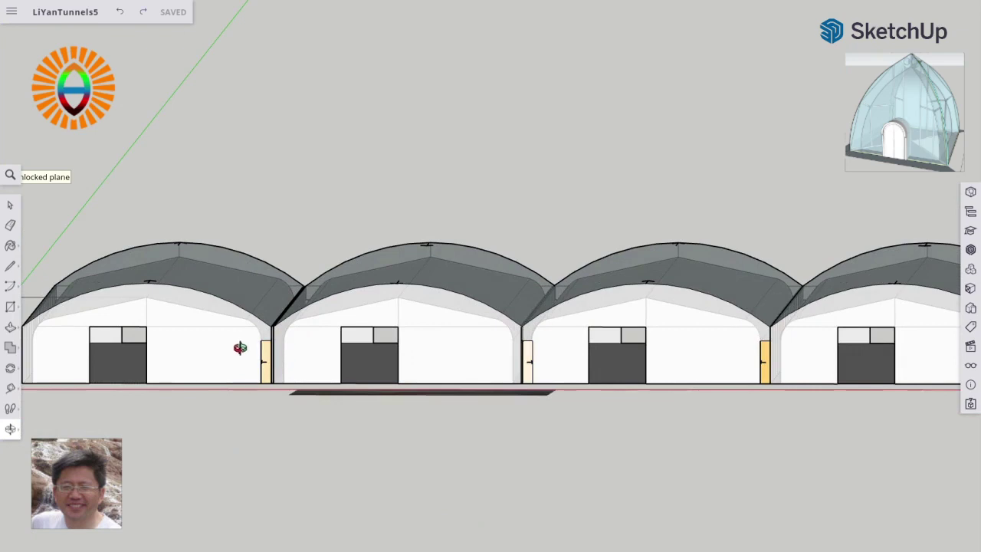
scroll(241, 345, "up", 3)
scroll(240, 345, "up", 5)
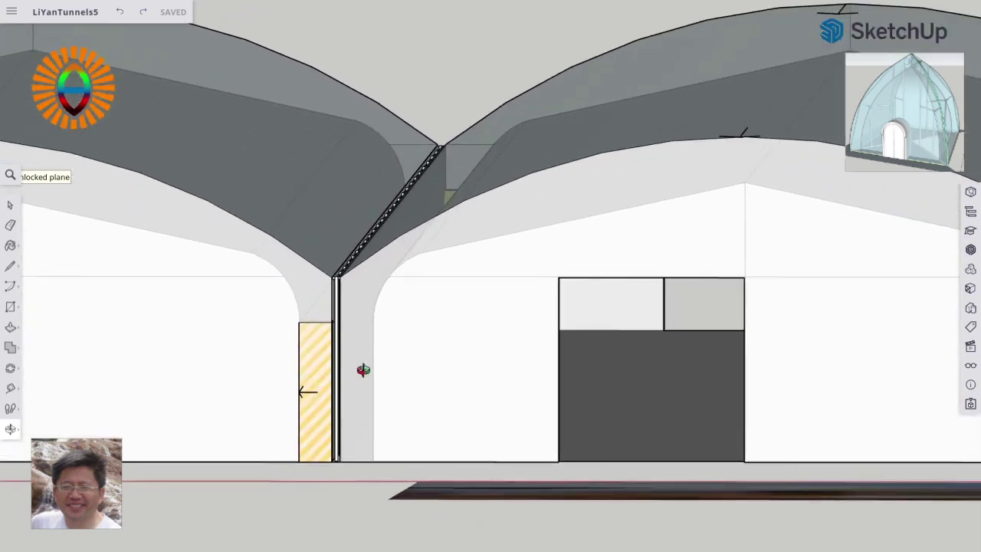
Examine the round pipes and the row of posts where the two roofs meet above the yellow opening.
mouse_move(364, 370)
left_mouse_down()
mouse_move(381, 351)
mouse_move(372, 367)
left_mouse_up()
left_click_drag(388, 300, 379, 354)
scroll(379, 354, "up", 3)
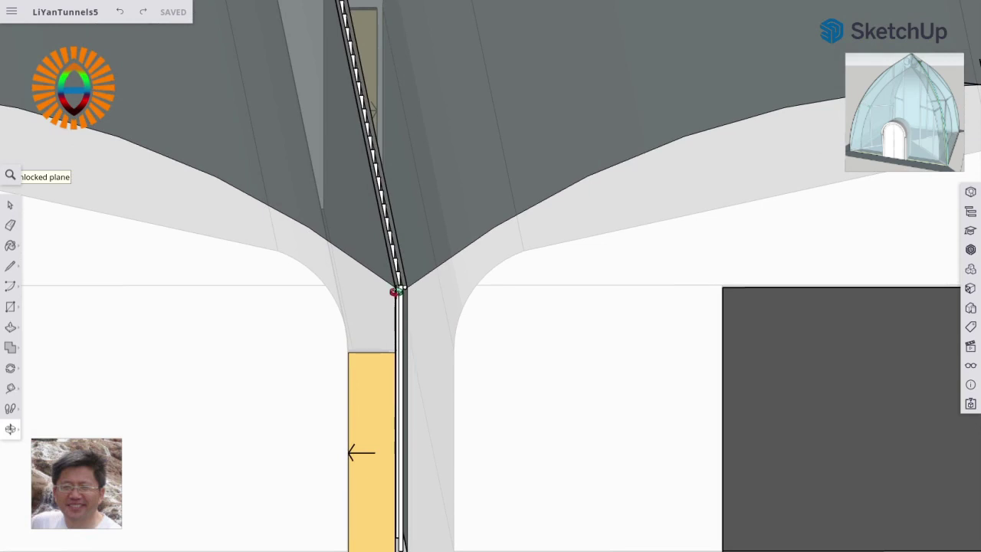
left_click_drag(396, 259, 380, 311)
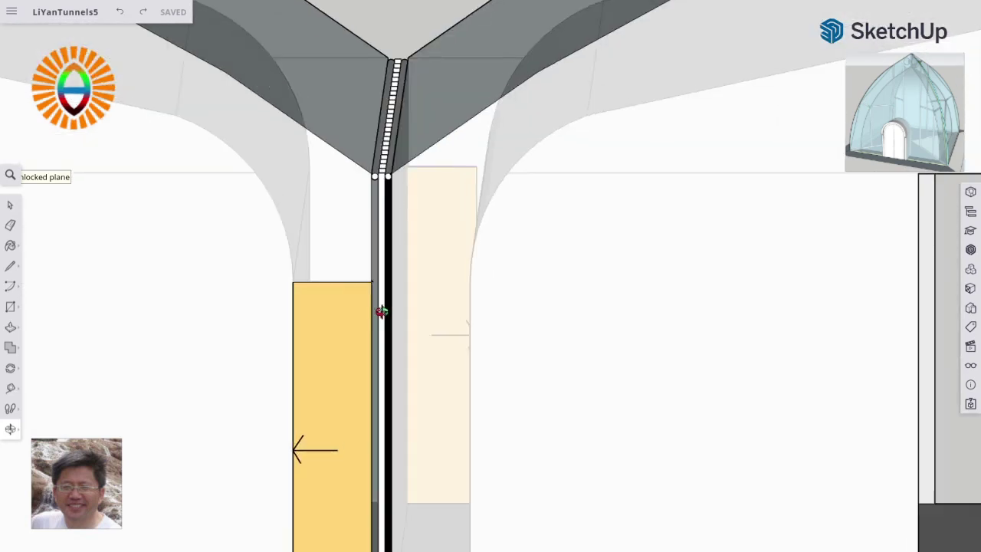
scroll(358, 162, "up", 6)
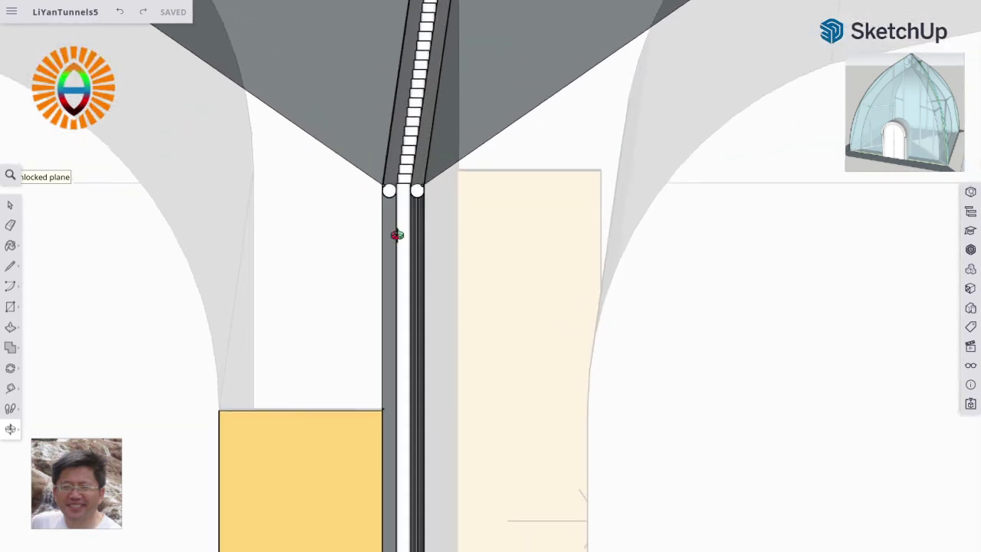
scroll(376, 167, "up", 5)
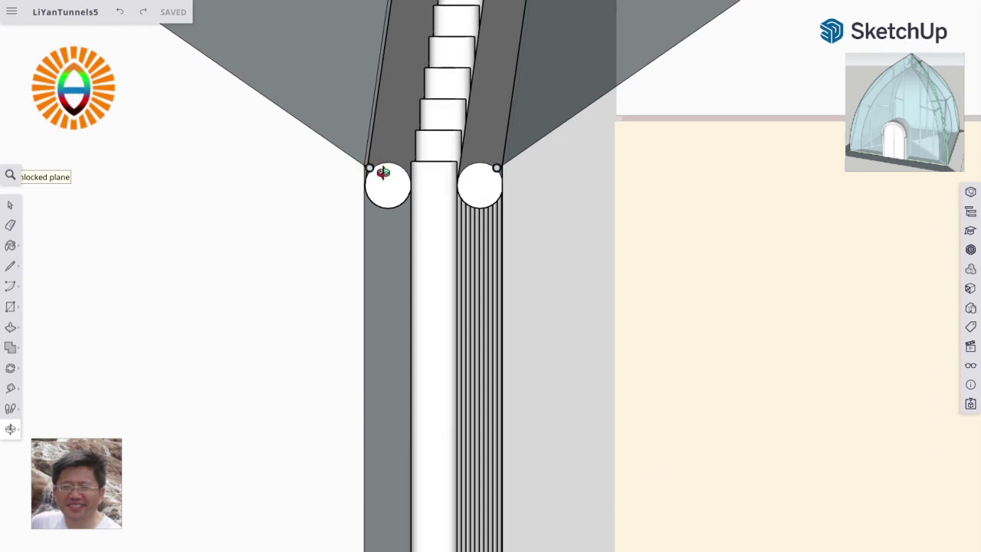
scroll(362, 176, "up", 2)
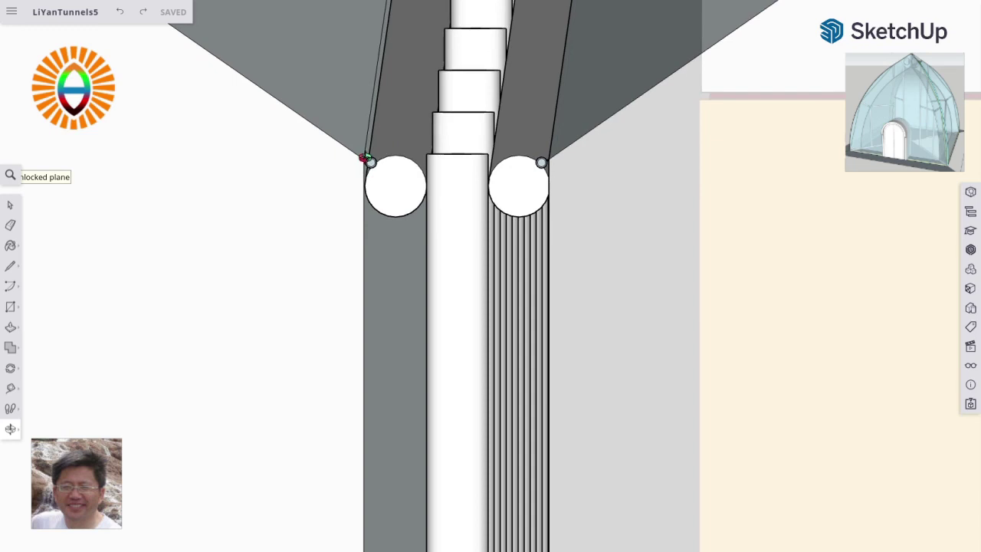
scroll(371, 165, "up", 3)
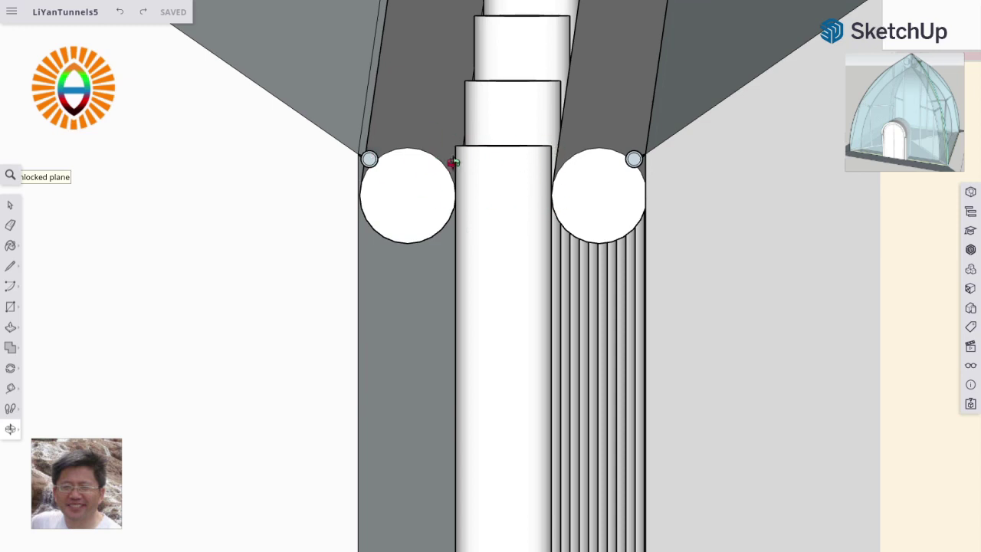
scroll(446, 172, "up", 1)
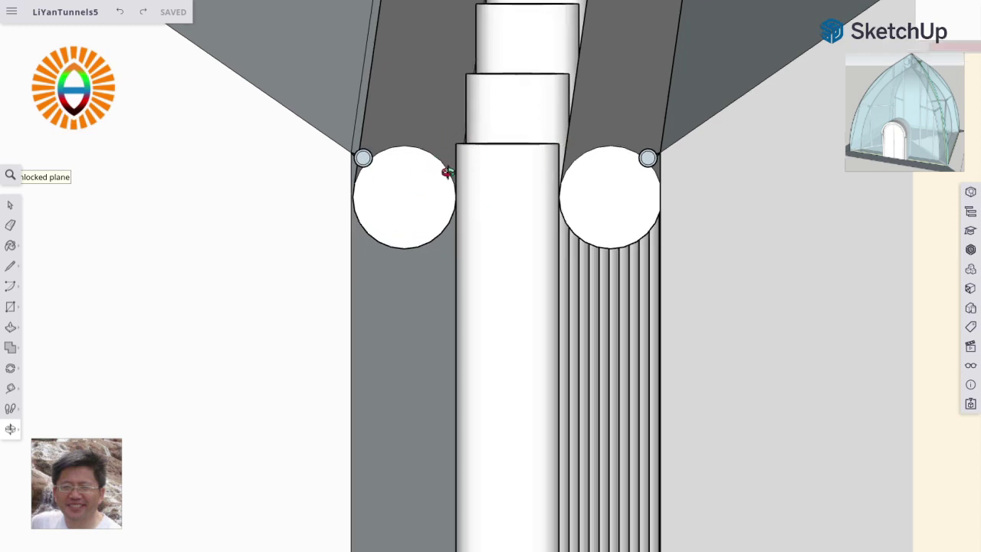
Inspect the dividing wall below the paired pipes and its position between the yellow opening and the neighbouring tunnel's wall cavity.
scroll(446, 171, "down", 4)
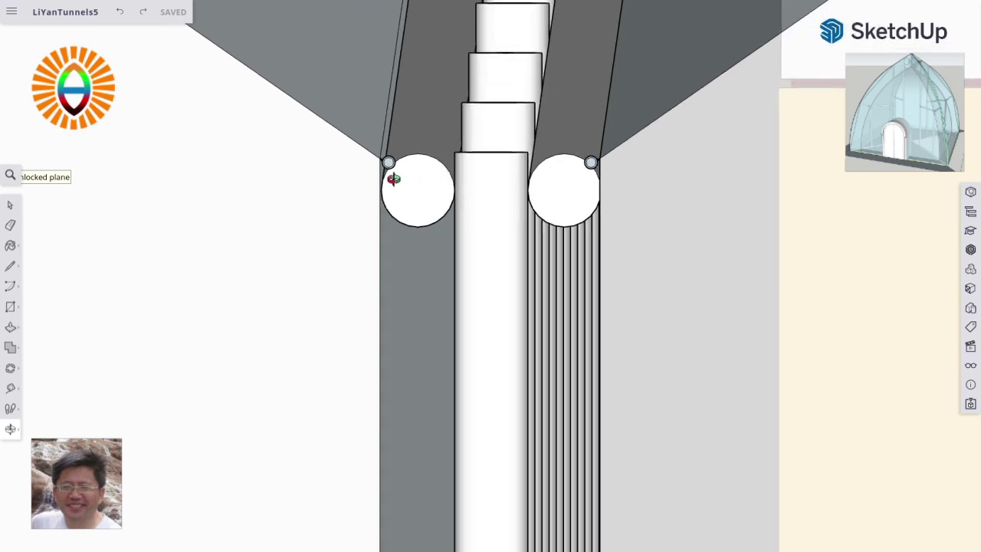
scroll(413, 175, "down", 2)
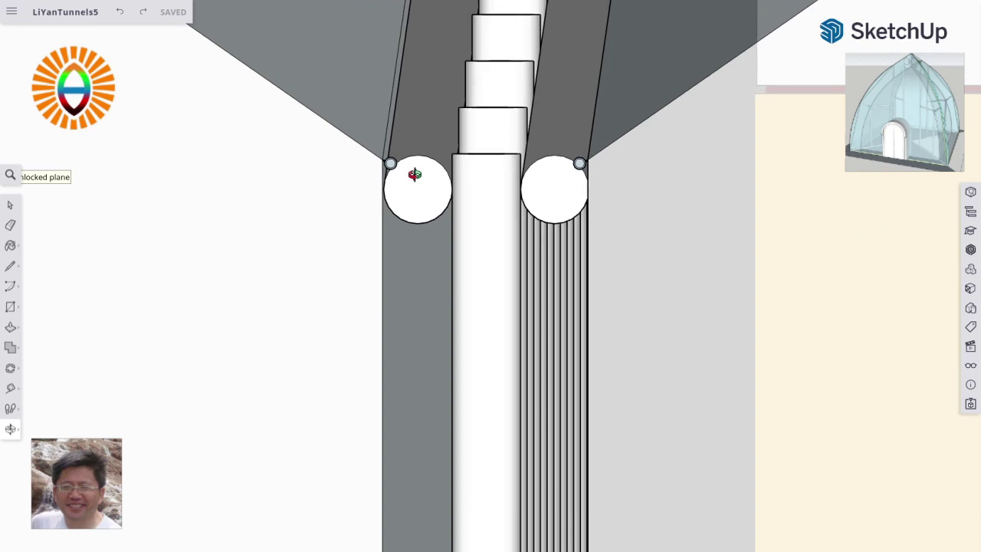
scroll(400, 174, "down", 1)
scroll(402, 176, "down", 4)
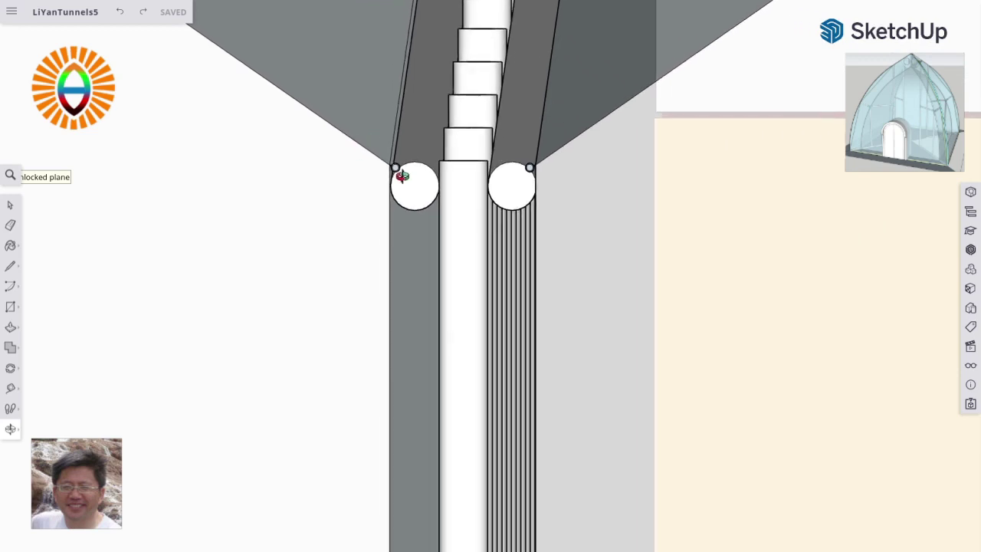
scroll(402, 176, "down", 1)
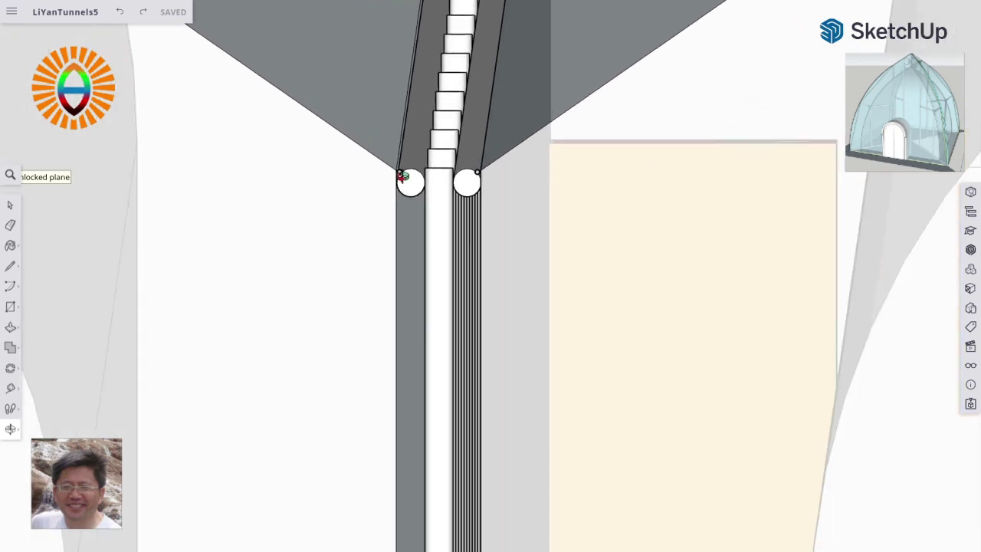
left_click_drag(422, 348, 426, 337)
scroll(465, 325, "down", 3)
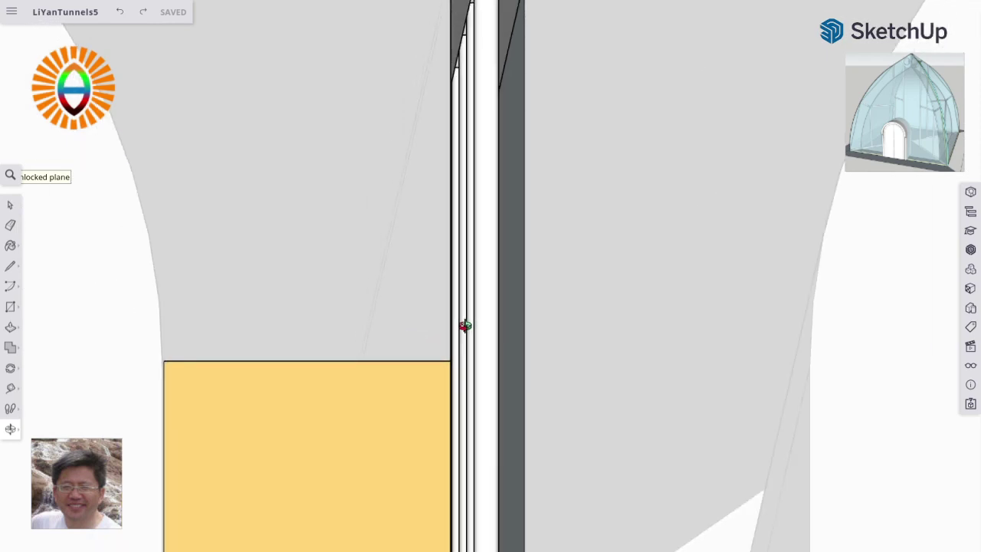
left_click_drag(504, 256, 508, 257)
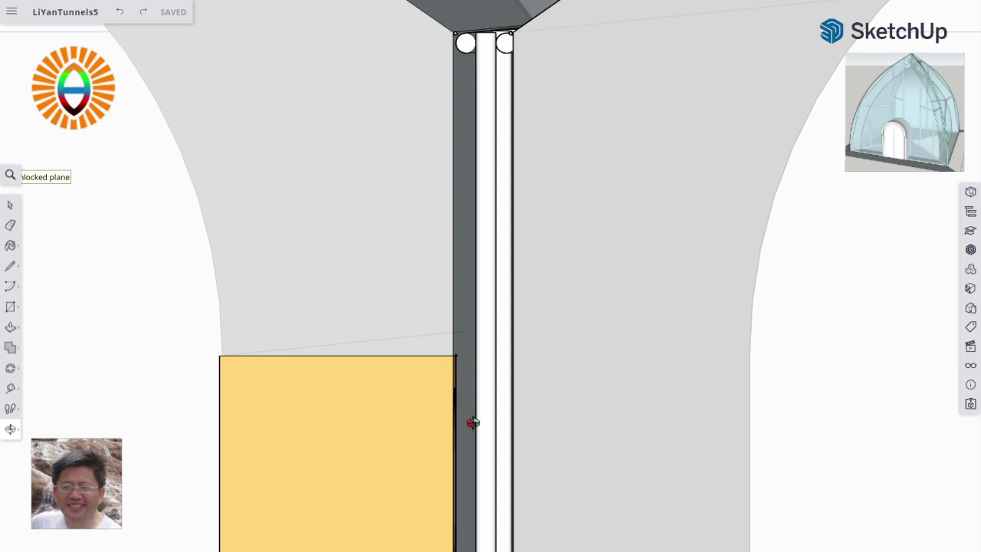
scroll(473, 423, "down", 3)
scroll(473, 423, "down", 3)
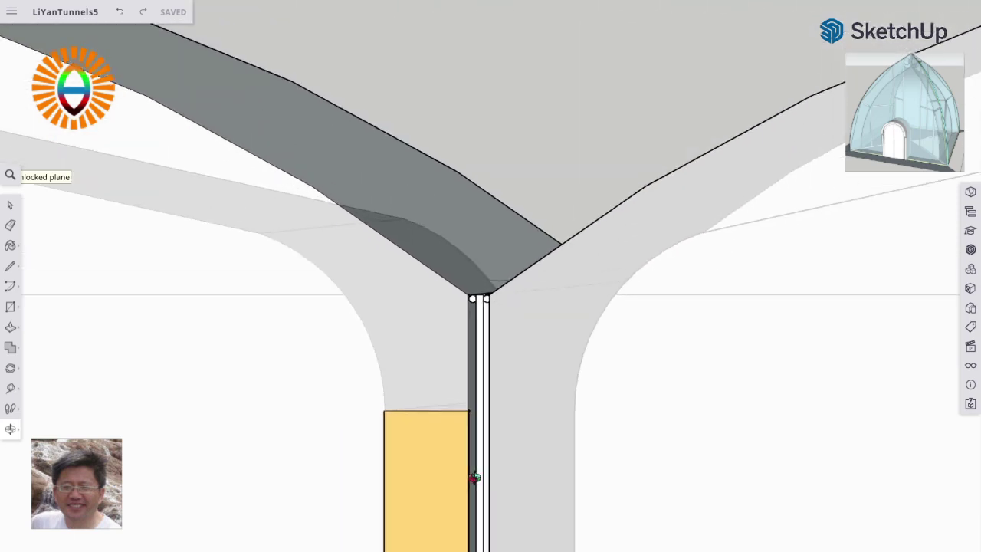
Inspect the roof valley between two neighbouring tunnels and the airflow arrow in the yellow opening below it.
scroll(475, 548, "down", 5)
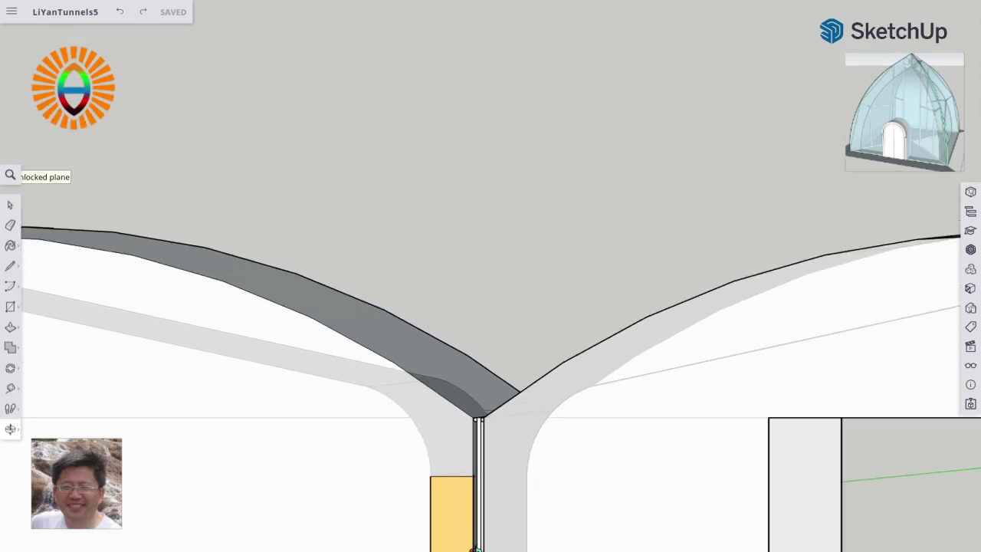
scroll(475, 547, "down", 5)
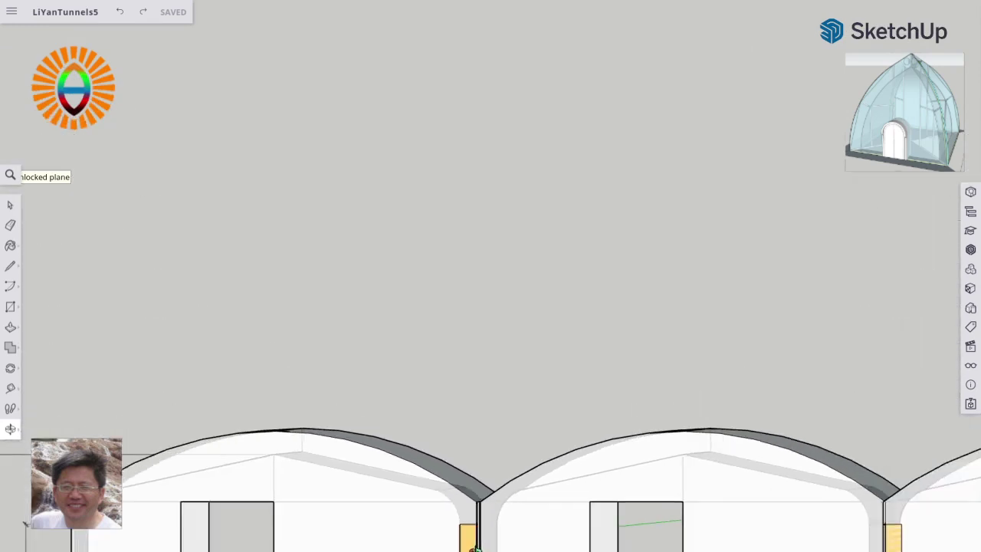
scroll(472, 540, "up", 8)
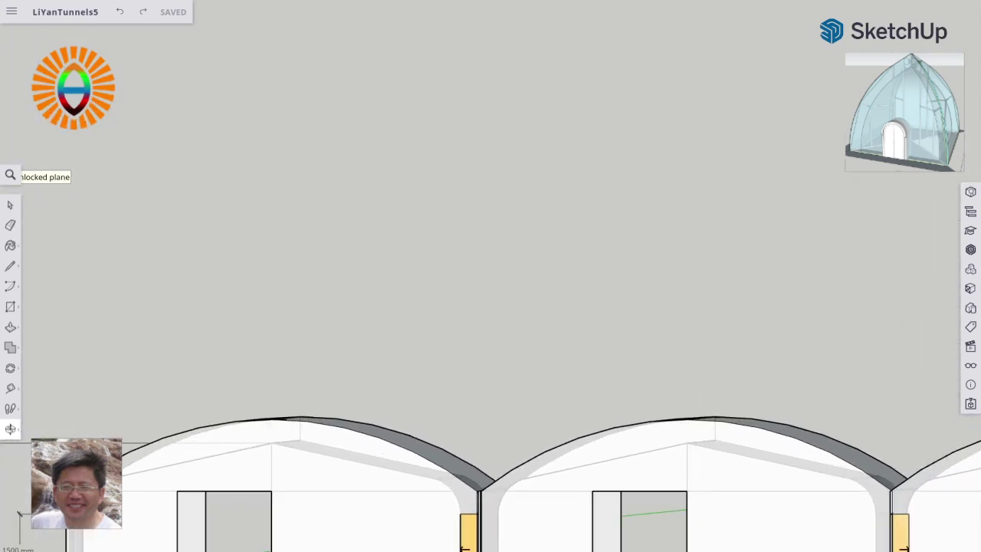
scroll(445, 500, "up", 2)
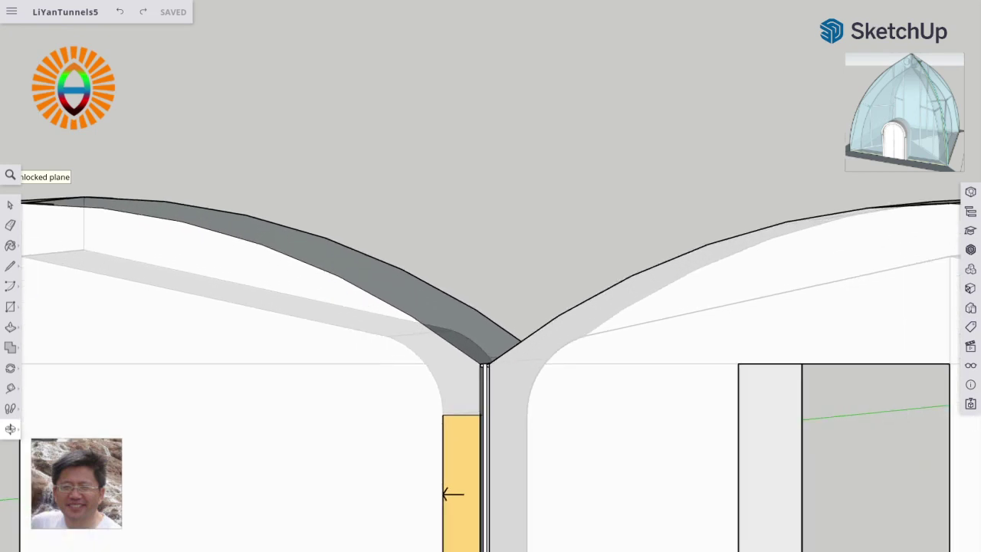
scroll(477, 547, "up", 2)
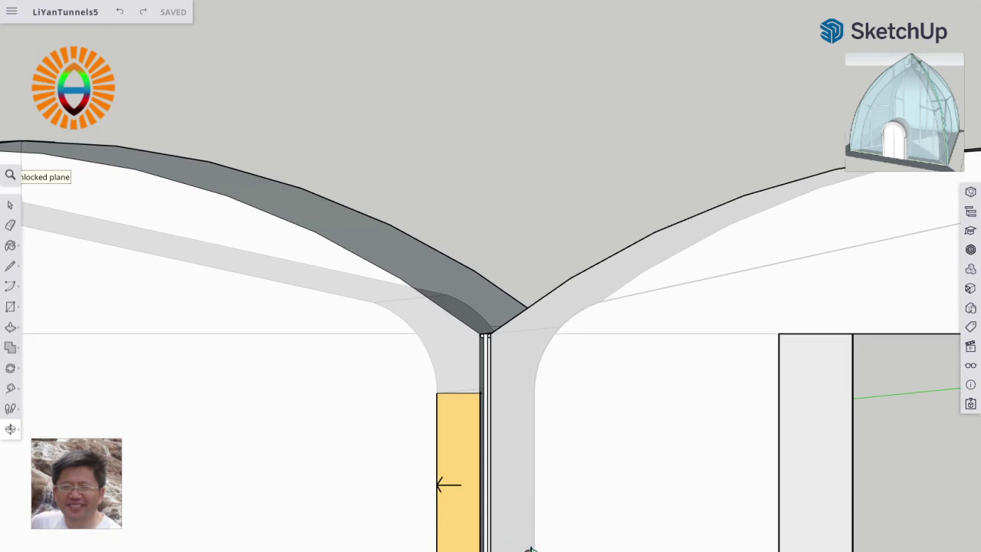
scroll(415, 549, "down", 1)
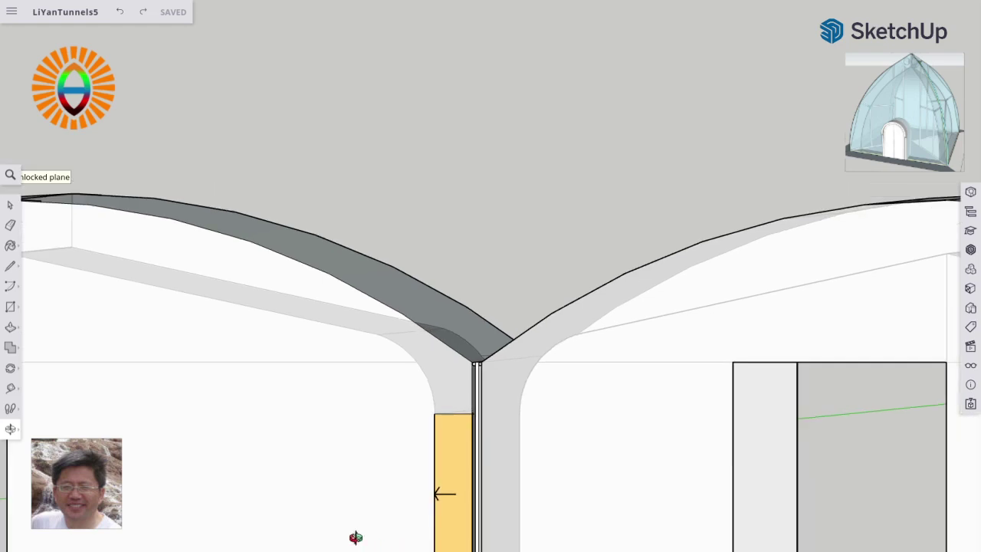
scroll(292, 521, "down", 4)
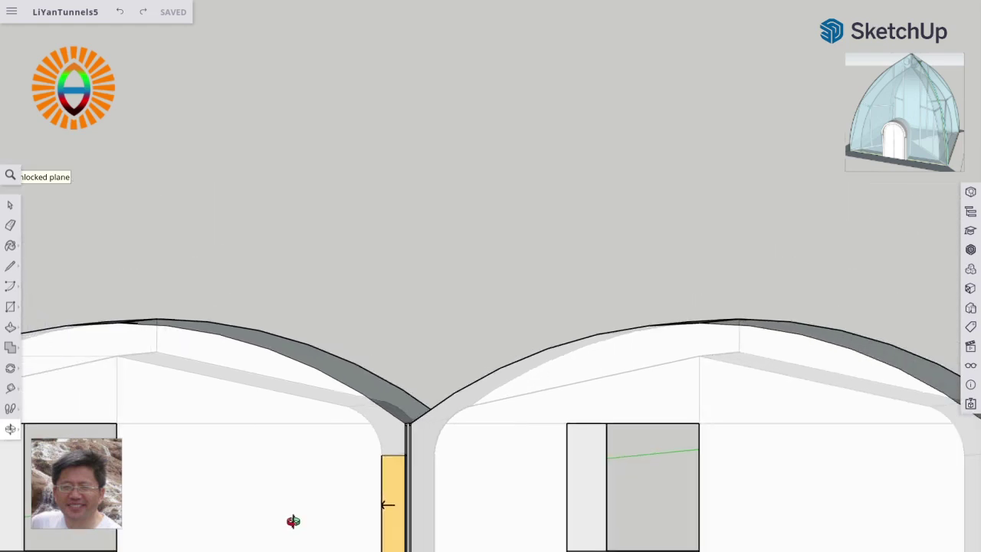
View the row of tunnels from the front and slightly above, showing the roofs, end walls and yellow openings.
scroll(292, 521, "down", 3)
left_click_drag(310, 432, 307, 451)
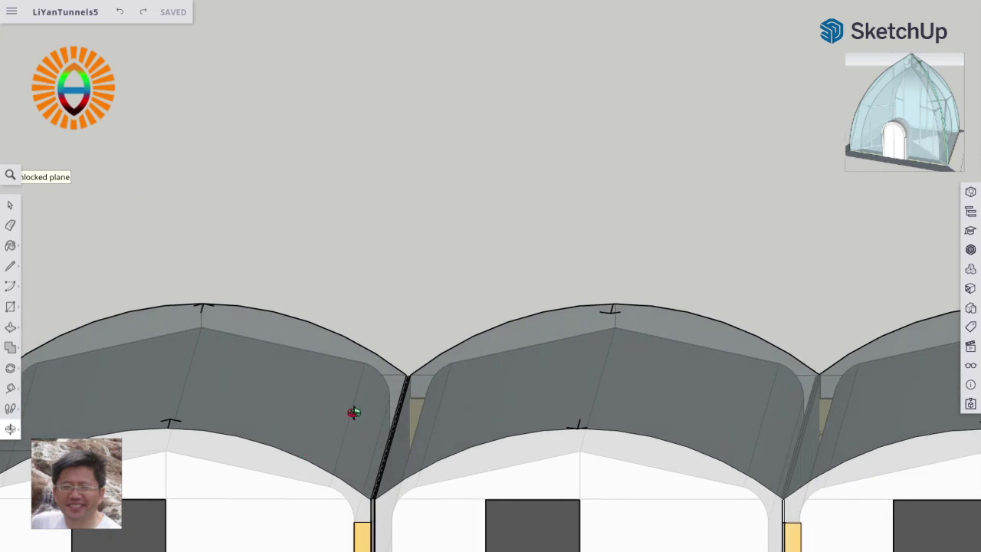
scroll(353, 413, "down", 2)
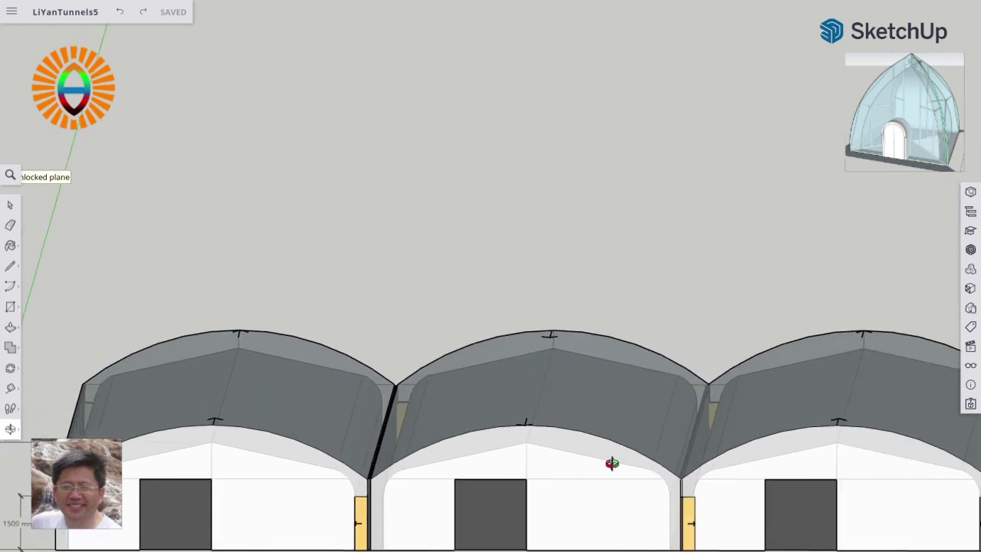
scroll(611, 463, "down", 2)
scroll(682, 472, "down", 2)
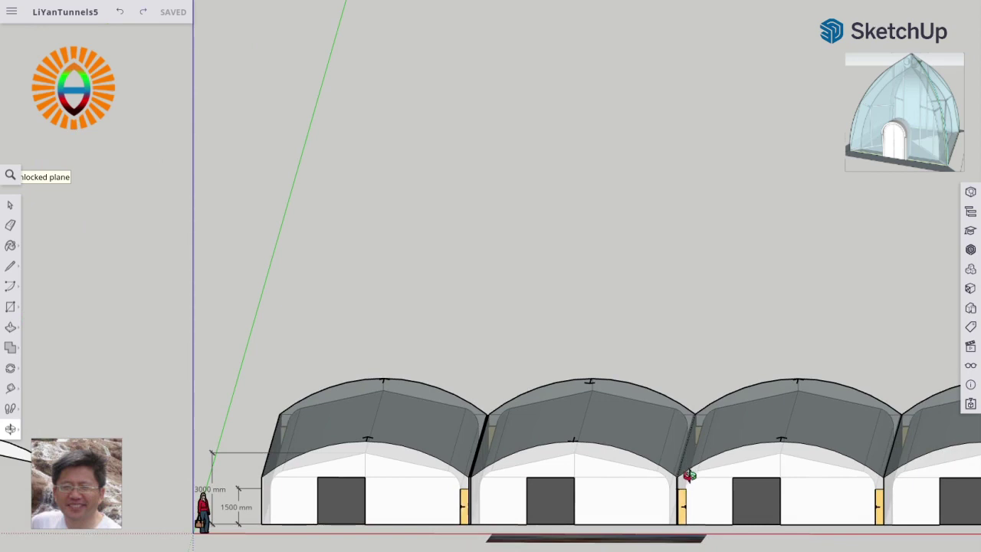
middle_click_drag(750, 488, 758, 496)
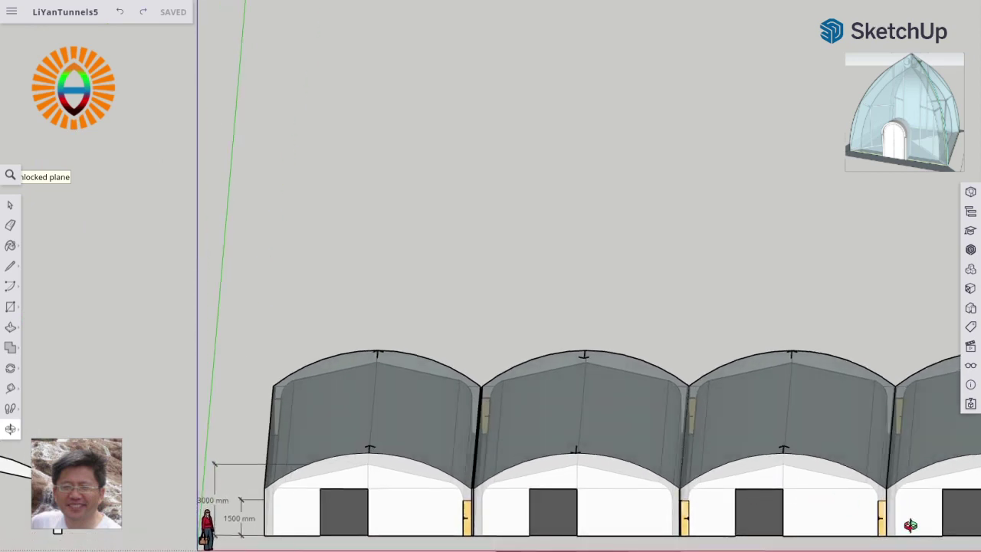
Examine the airflow arrows on the roof ridges and in the yellow openings between the middle tunnels.
scroll(918, 527, "up", 2)
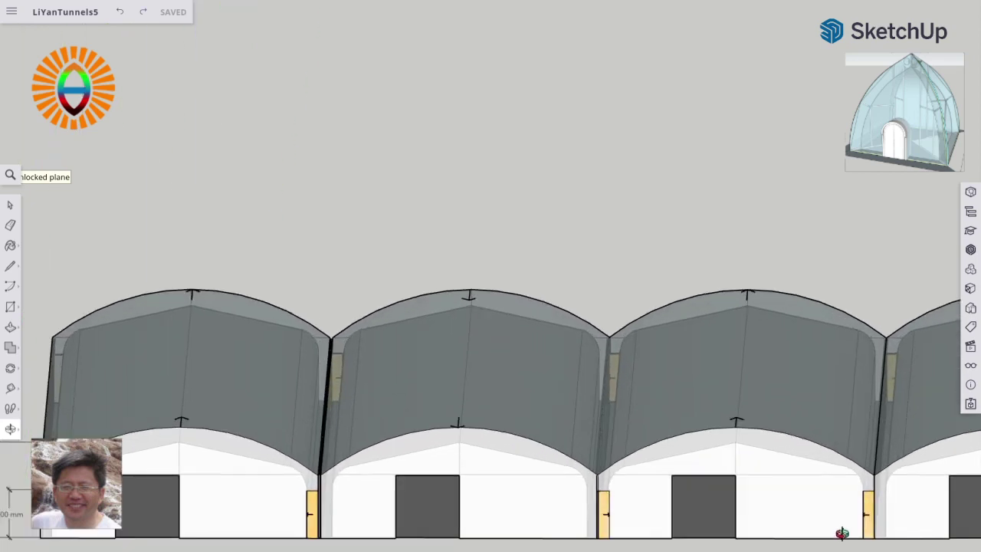
scroll(842, 545, "up", 3)
scroll(843, 547, "up", 3)
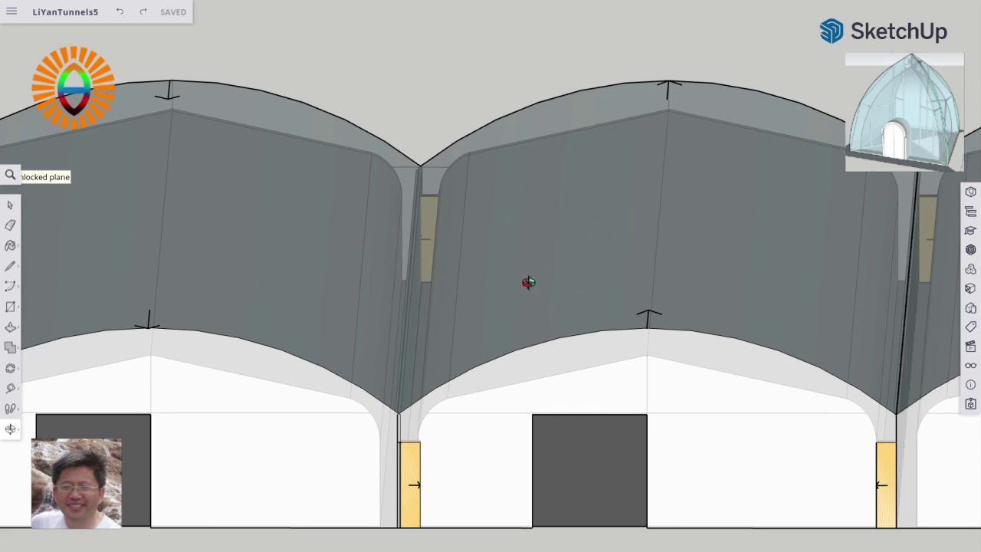
scroll(529, 282, "down", 3)
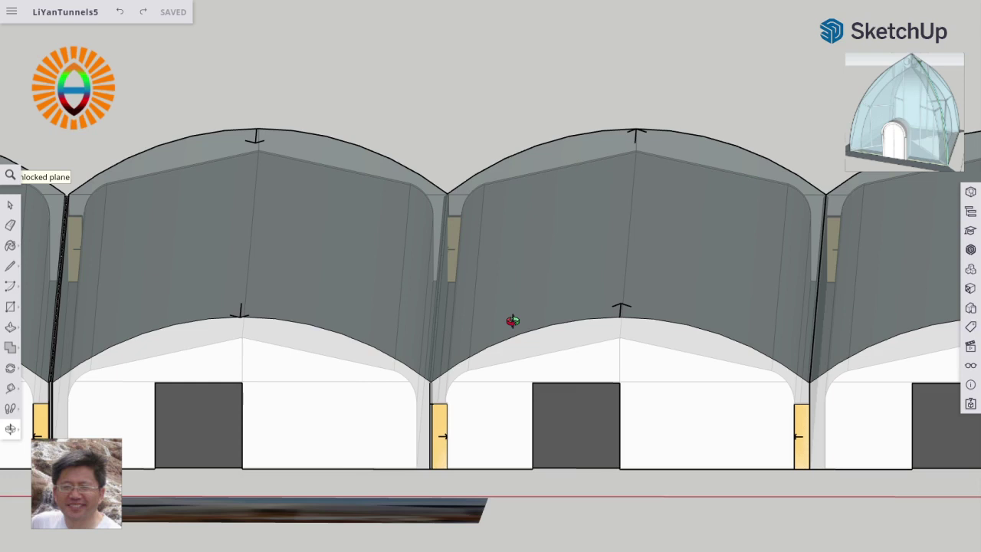
Compare the ridge arrow directions of two adjacent tunnels and the valley strips beside them from slightly different angles.
left_click_drag(696, 340, 697, 339)
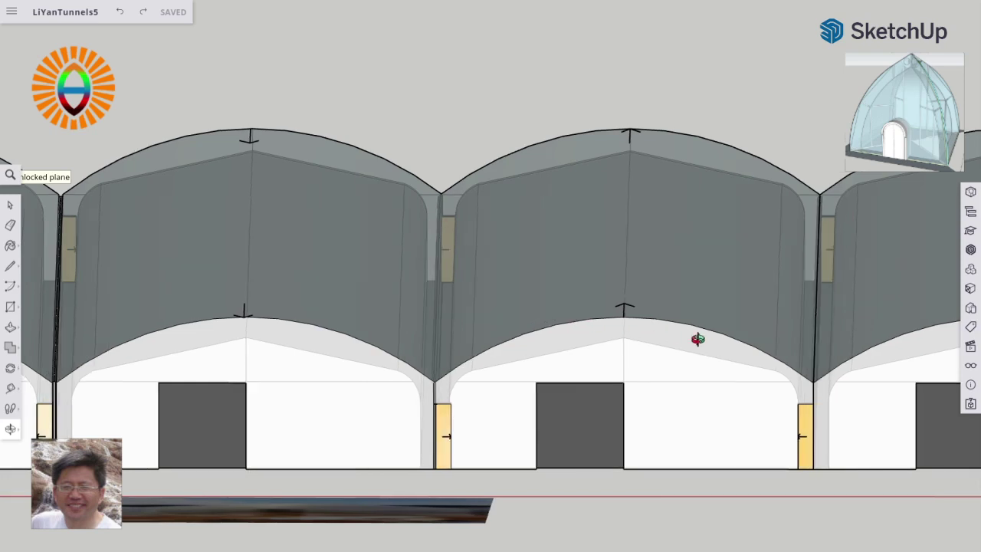
left_click_drag(718, 375, 697, 349)
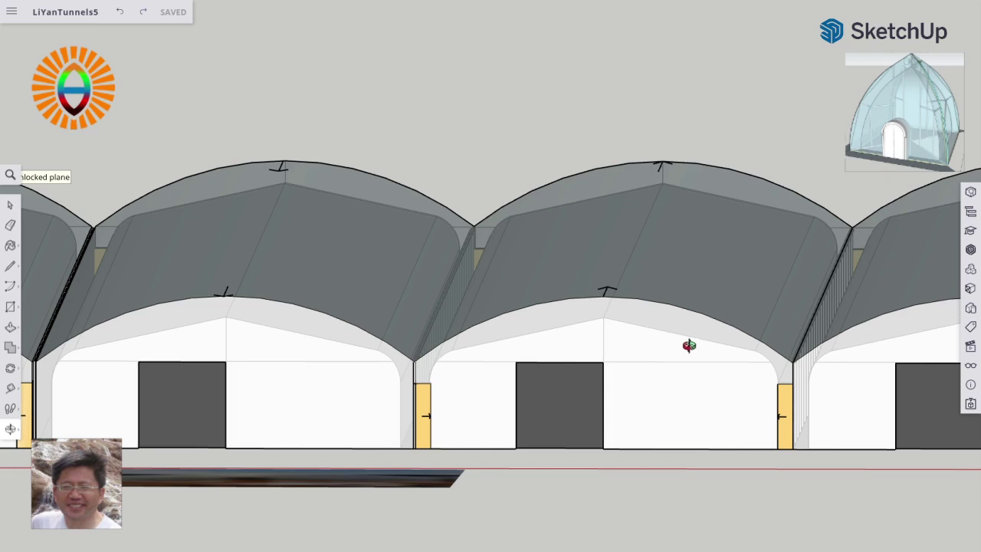
scroll(677, 340, "down", 2)
scroll(675, 339, "up", 1)
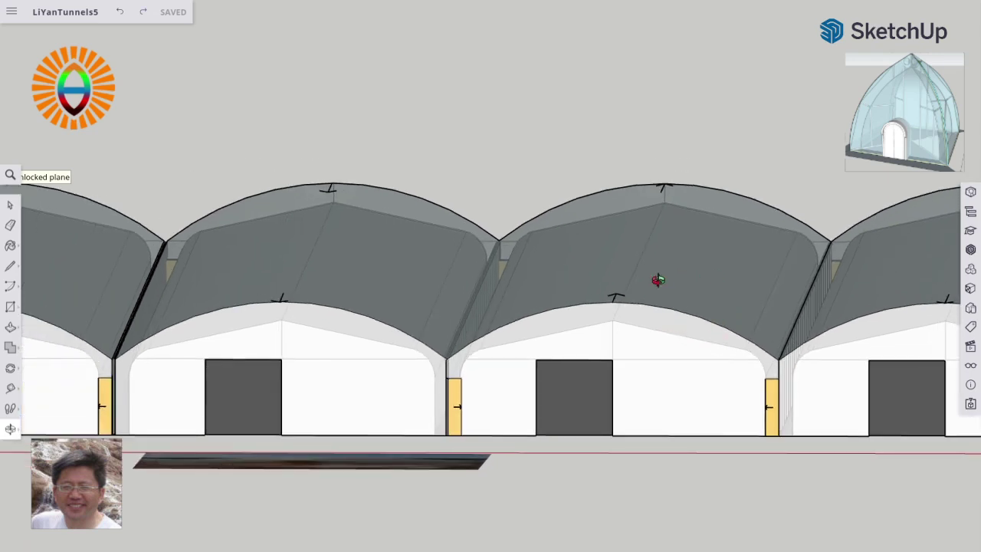
left_click_drag(674, 350, 682, 352)
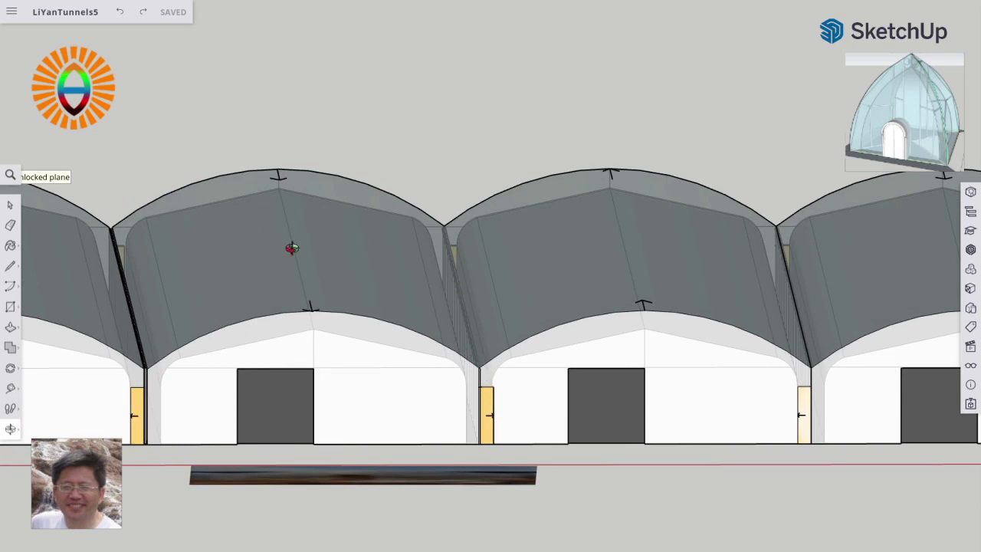
View the row of tunnels from higher above to trace the arrow directions at both ends of each roof.
scroll(329, 373, "down", 2)
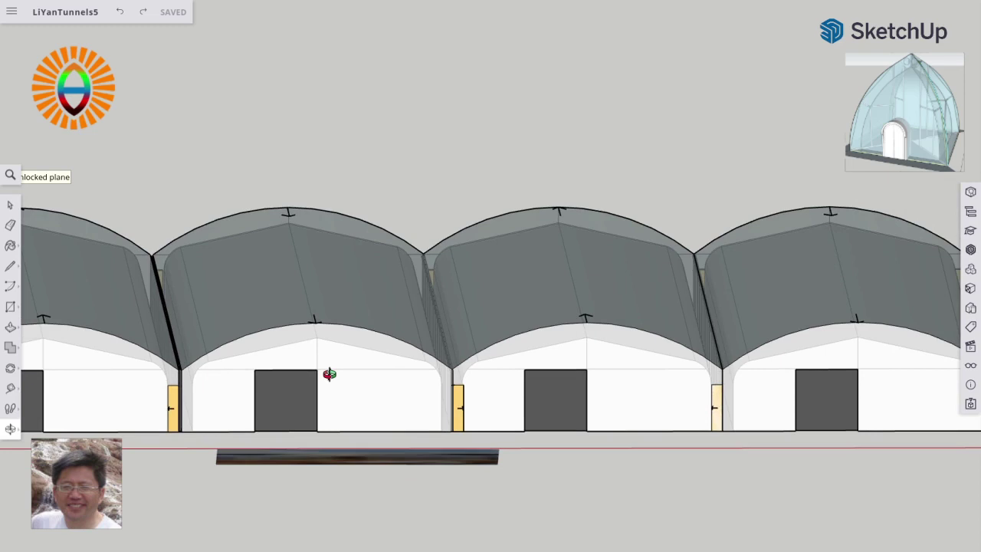
scroll(329, 373, "down", 1)
left_click_drag(329, 373, 339, 322)
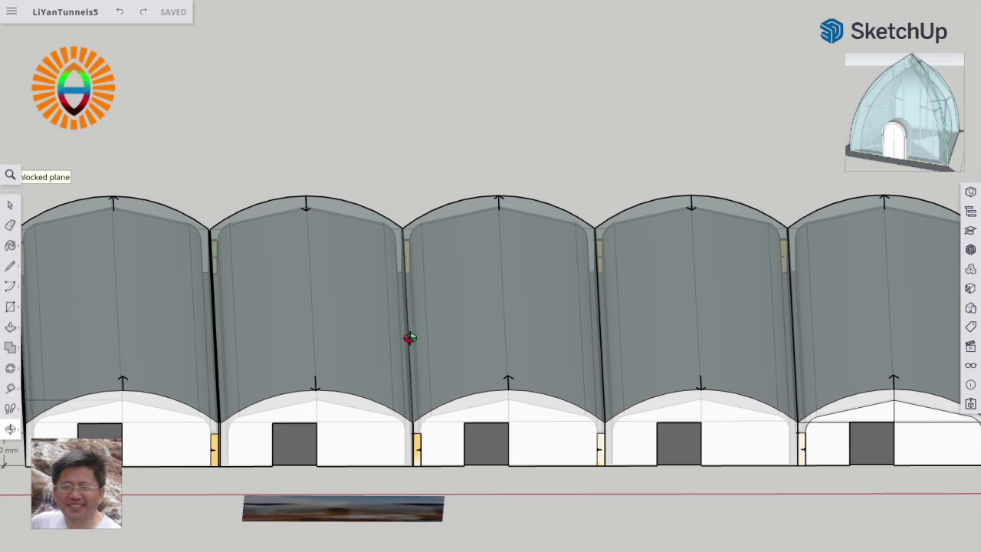
Switch to the open USPTO foam insulation patent and show its Fig. 7 and Fig. 8 drawings in full screen.
key("F11")
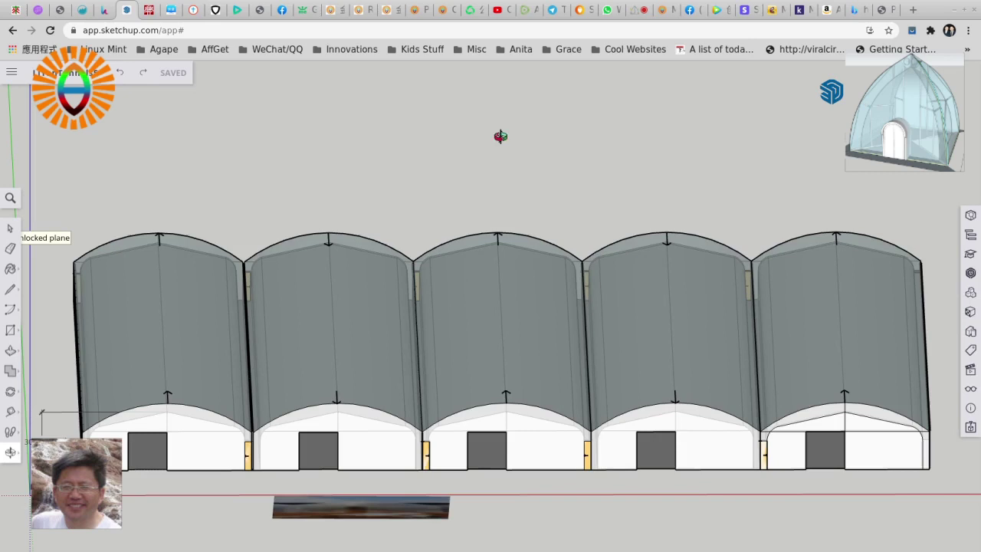
left_click(877, 11)
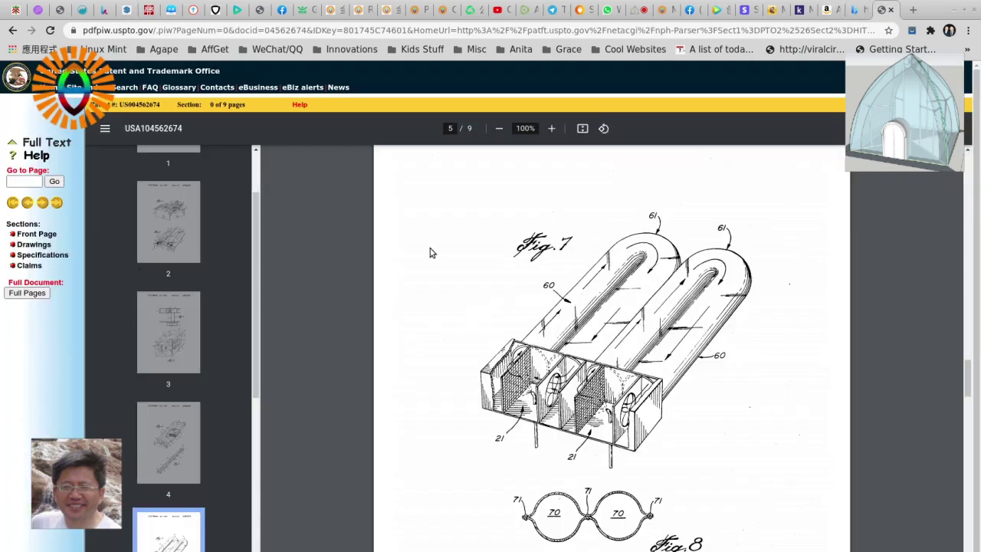
key("F11")
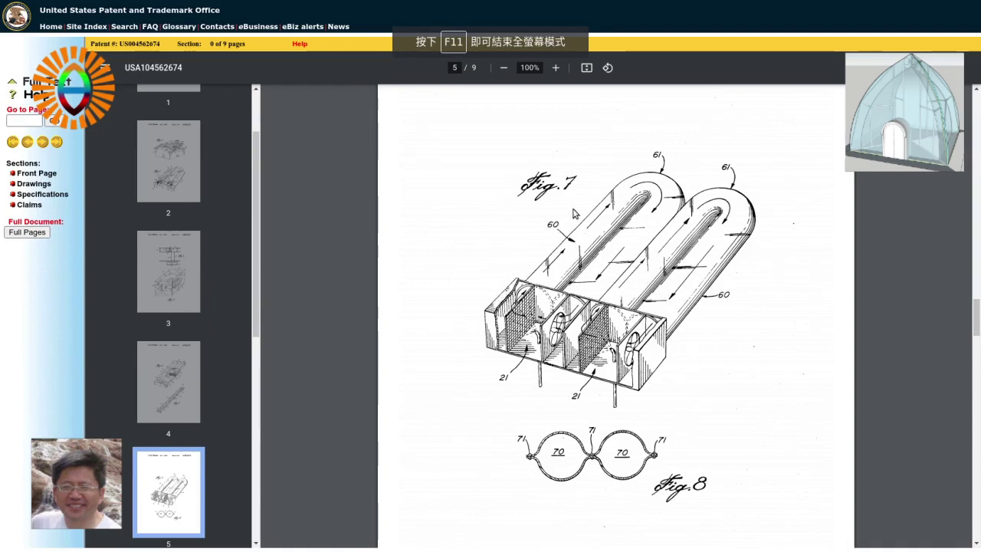
Review the patent drawings backwards from Fig. 7 through Figs. 4 and 5 to Fig. 3 and the box-shaped building.
scroll(627, 222, "up", 4)
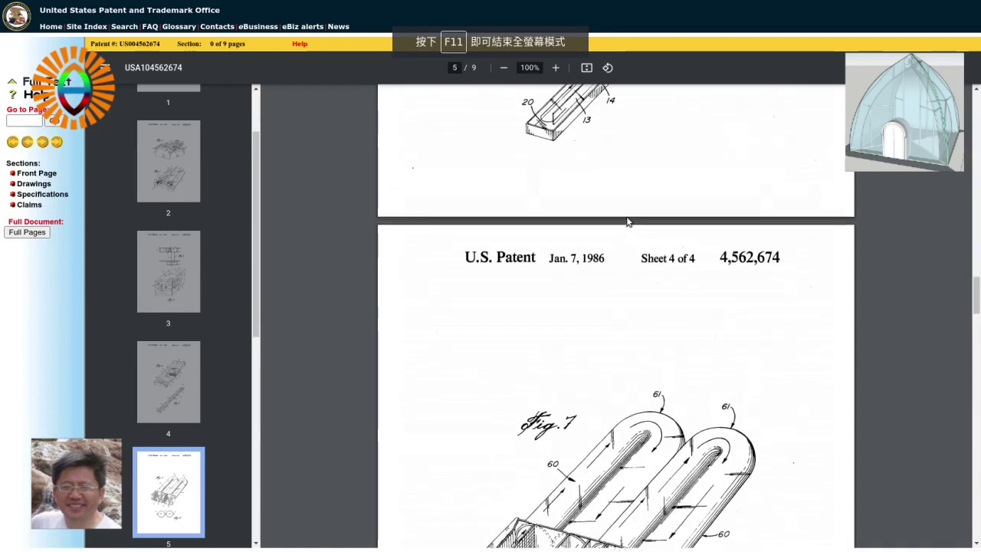
scroll(627, 222, "up", 6)
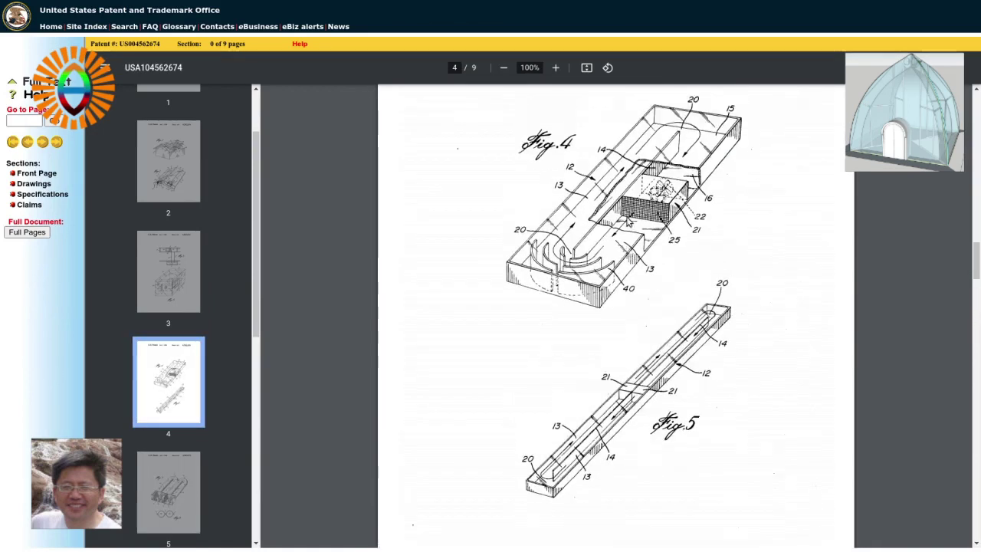
scroll(626, 222, "up", 1)
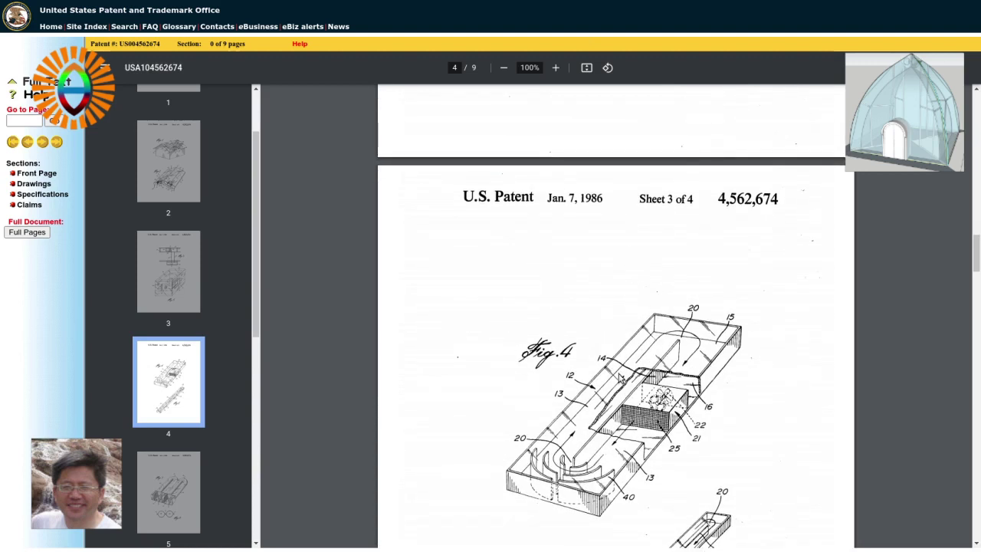
scroll(611, 359, "up", 1)
scroll(611, 359, "up", 7)
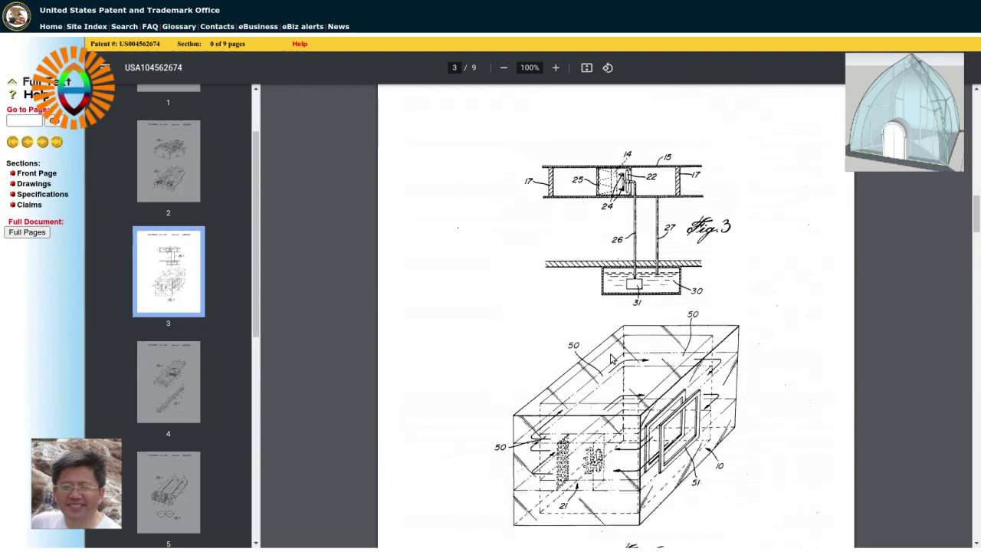
Review Figs. 2 and 1 and the title and abstract on the patent's front page.
scroll(611, 359, "up", 4)
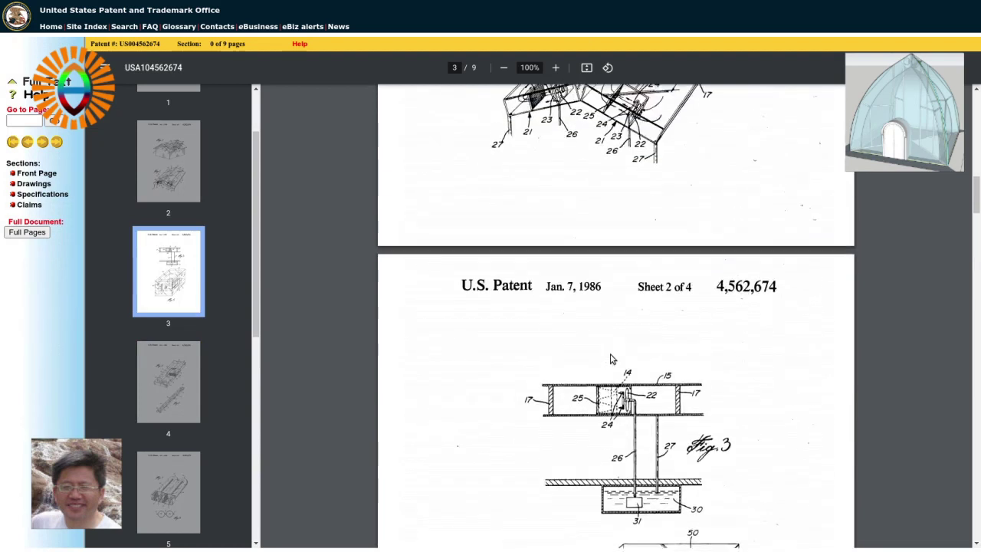
scroll(611, 358, "up", 3)
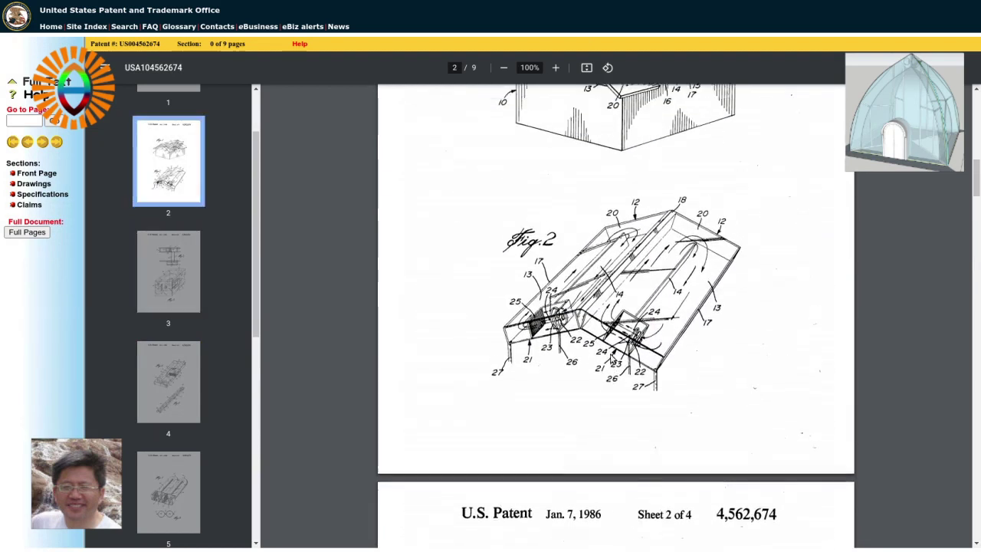
scroll(611, 358, "up", 4)
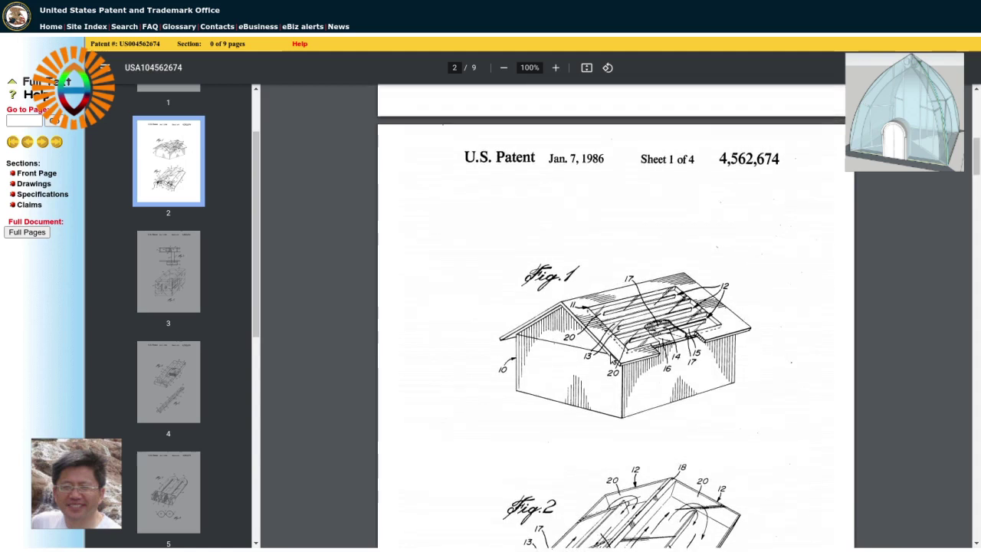
scroll(611, 359, "up", 4)
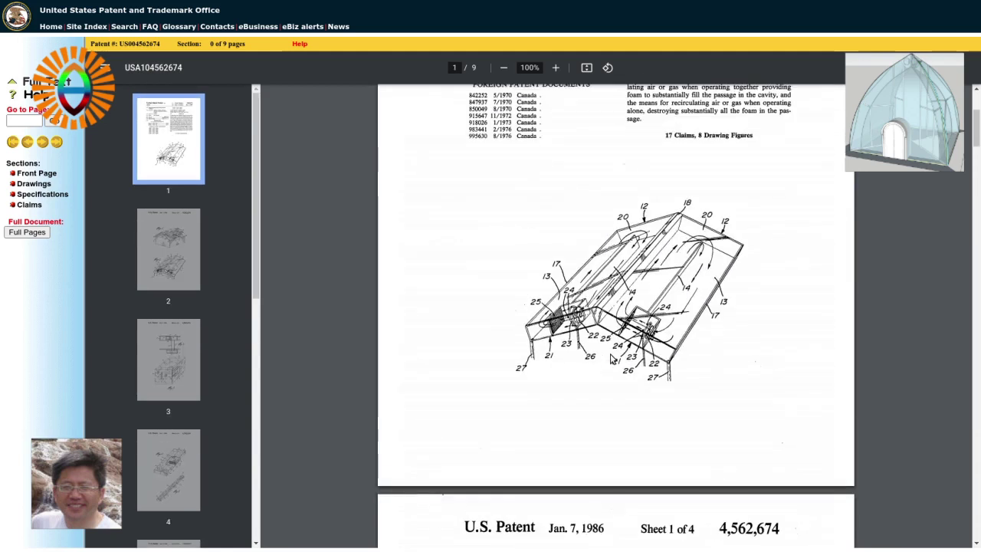
scroll(612, 358, "up", 3)
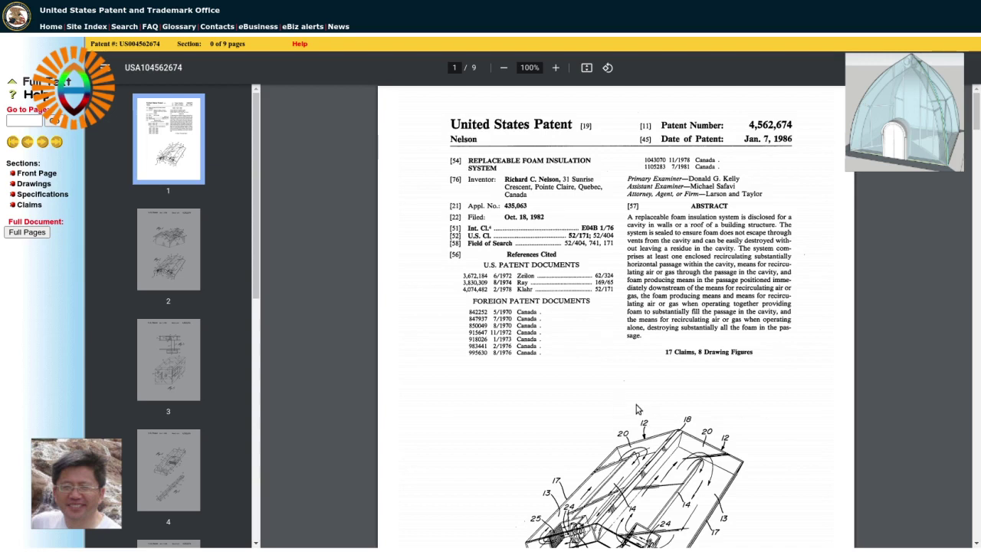
Examine the airflow drawing on the patent's front page and the Fig. 1 roof drawing on sheet 1.
scroll(636, 405, "down", 3)
scroll(636, 410, "down", 2)
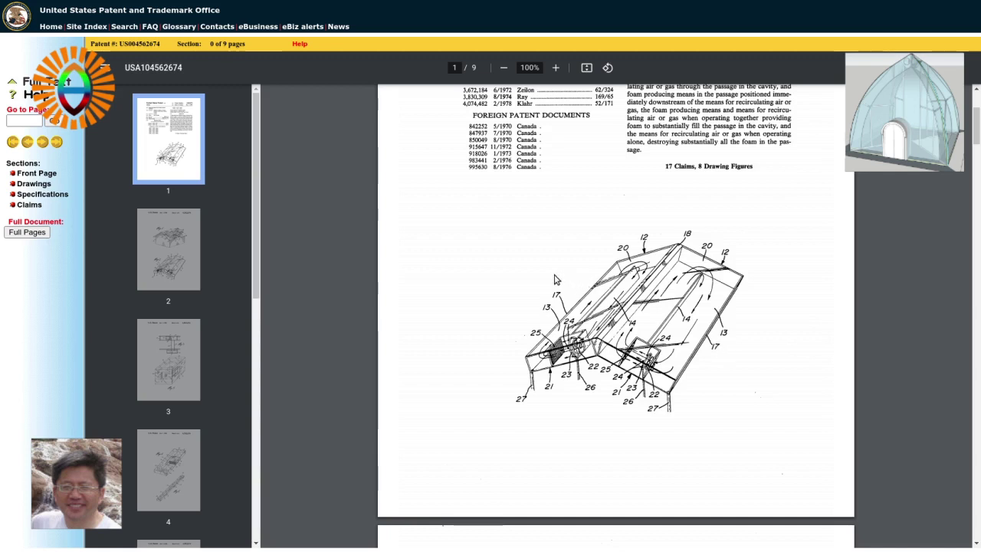
scroll(555, 280, "down", 5)
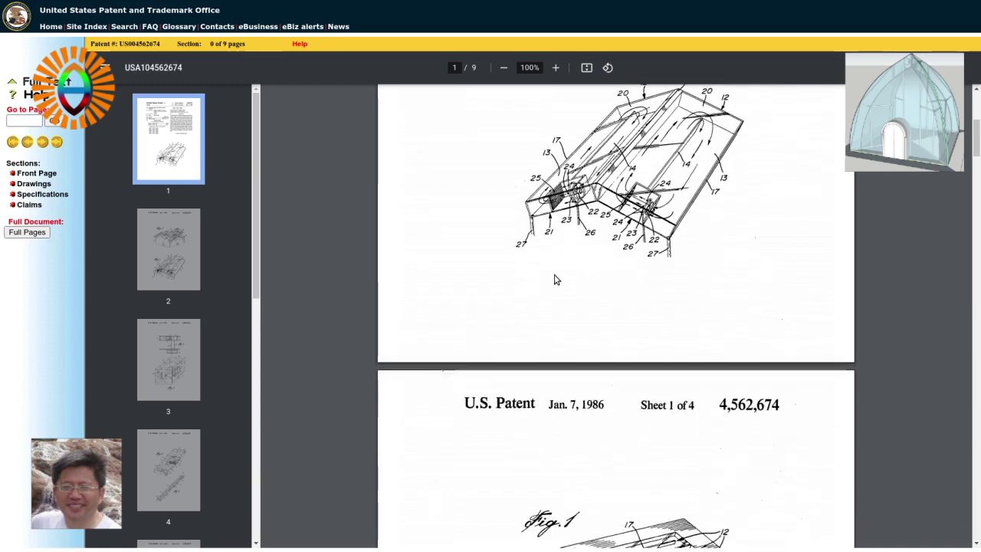
scroll(555, 279, "down", 2)
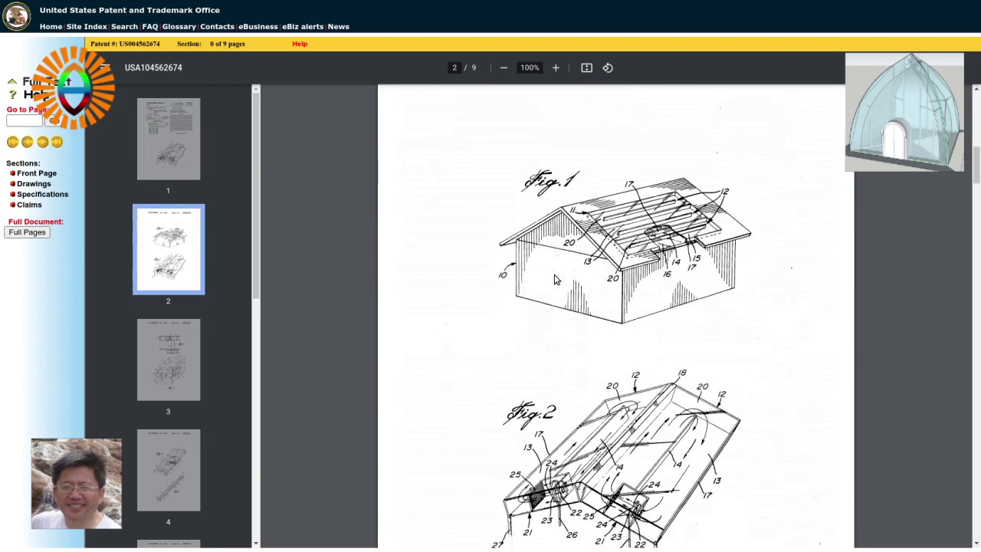